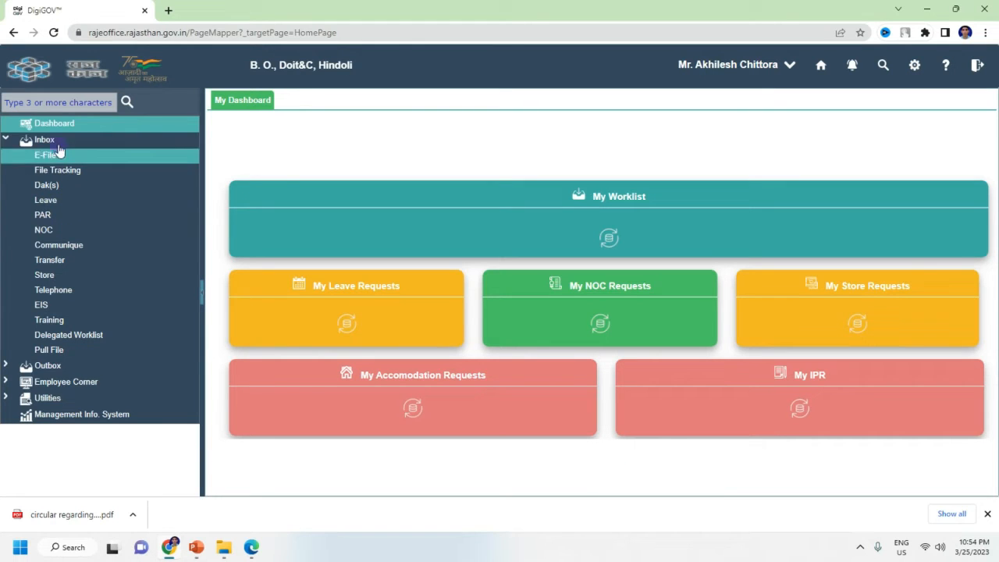
# Step: Open the Quick Inward dak entry form through Utilities > Inward
pyautogui.click(56, 398)
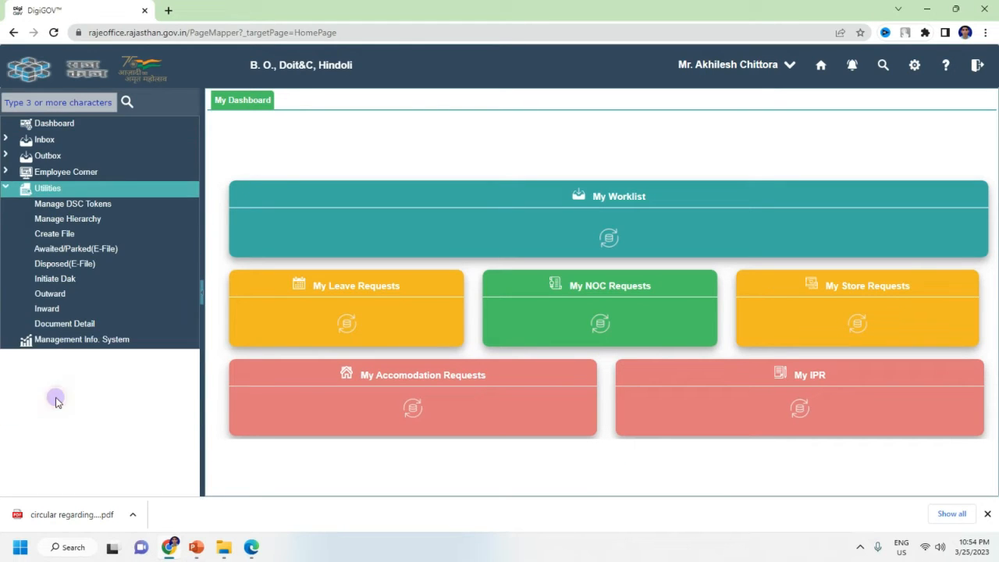
pyautogui.click(71, 309)
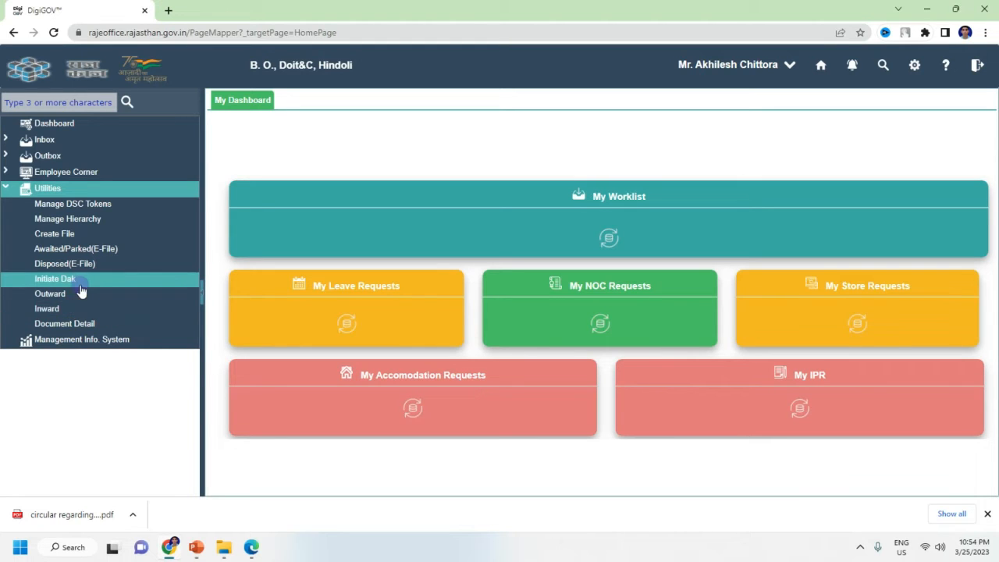
pyautogui.click(75, 313)
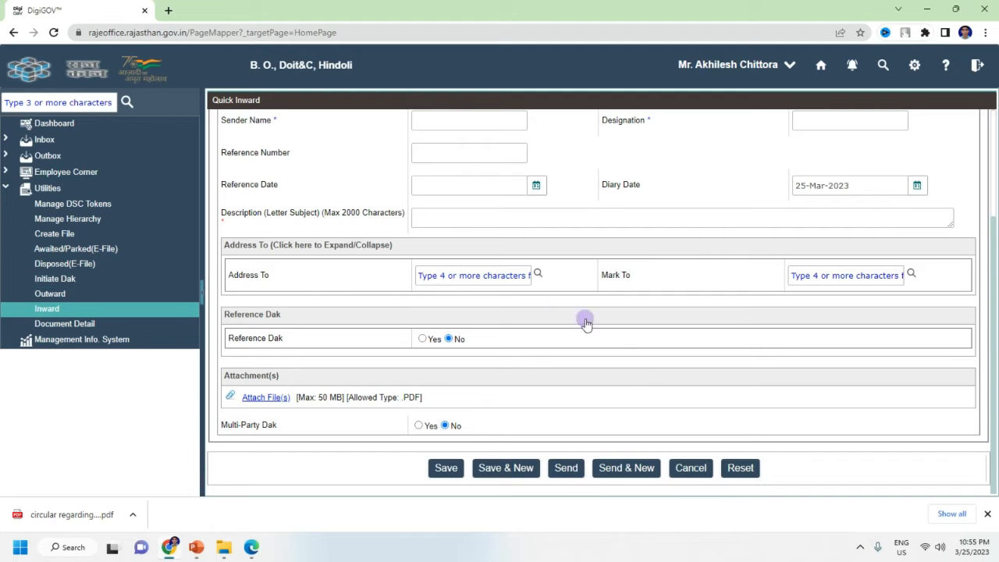
pyautogui.scroll(3, 437, 188)
pyautogui.scroll(-3, 398, 360)
pyautogui.scroll(3, 534, 349)
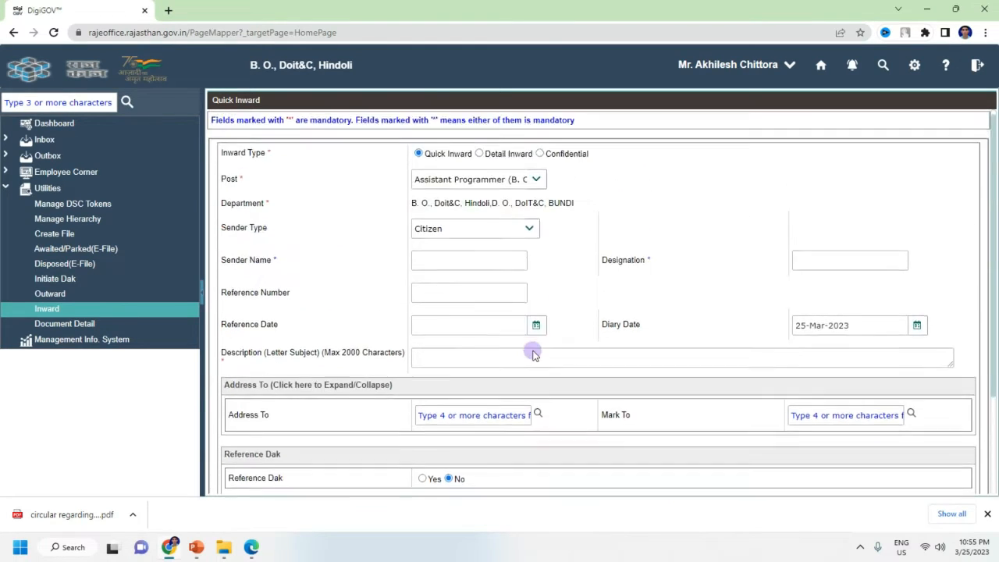
pyautogui.scroll(-3, 535, 390)
pyautogui.scroll(3, 509, 285)
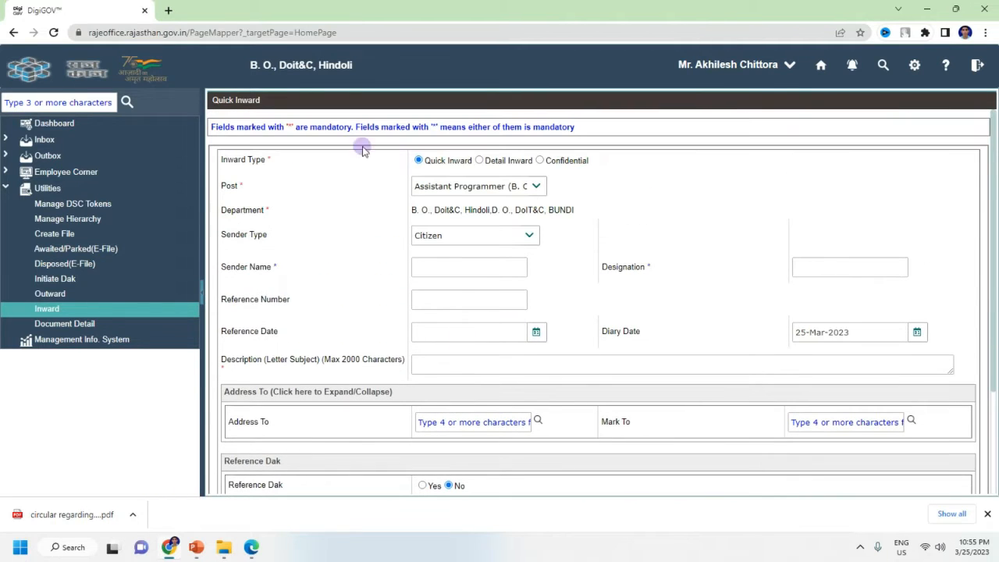
pyautogui.scroll(-3, 684, 353)
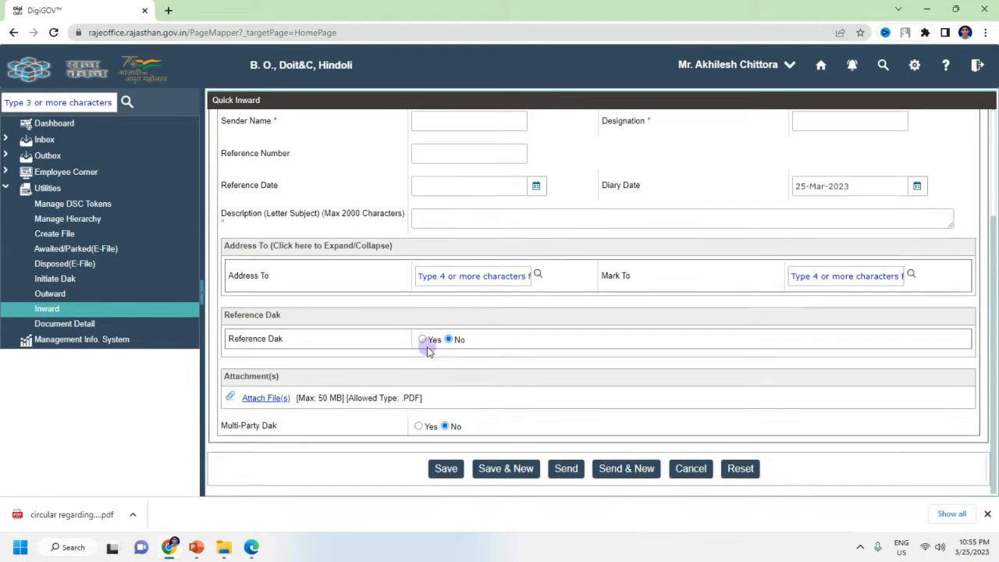
pyautogui.scroll(3, 359, 312)
pyautogui.scroll(-3, 749, 361)
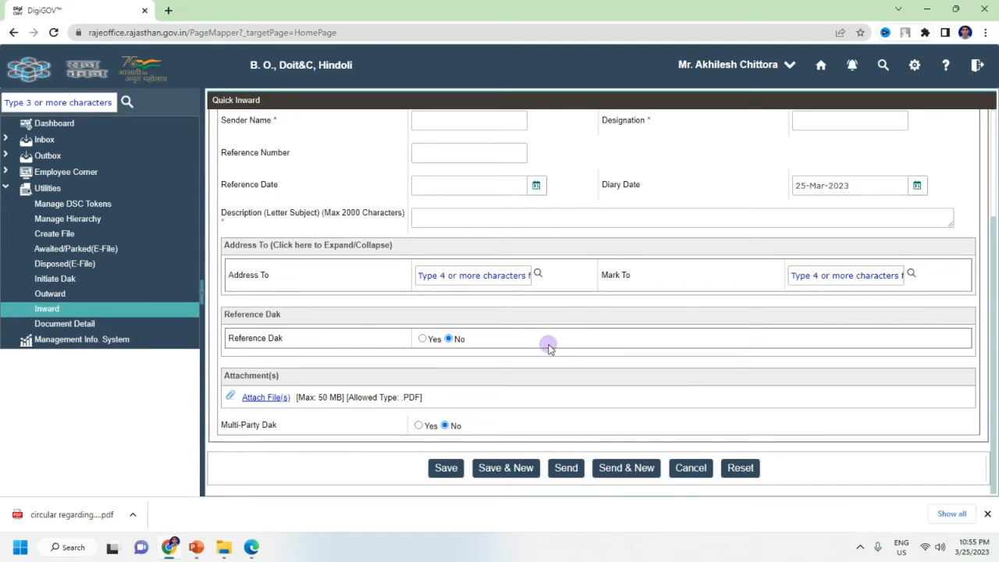
pyautogui.scroll(1, 546, 347)
pyautogui.scroll(3, 548, 348)
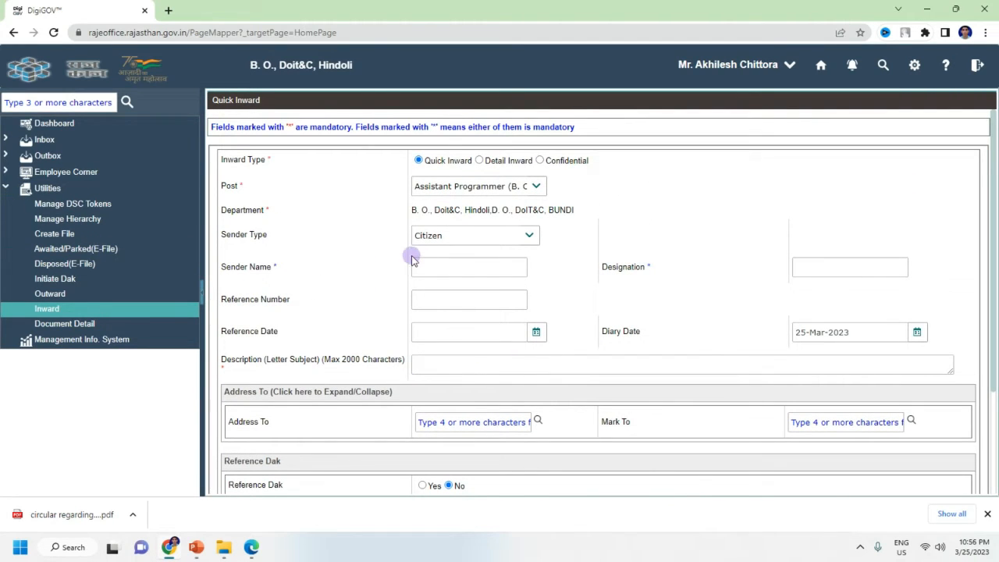
pyautogui.scroll(-5, 351, 257)
pyautogui.scroll(5, 397, 326)
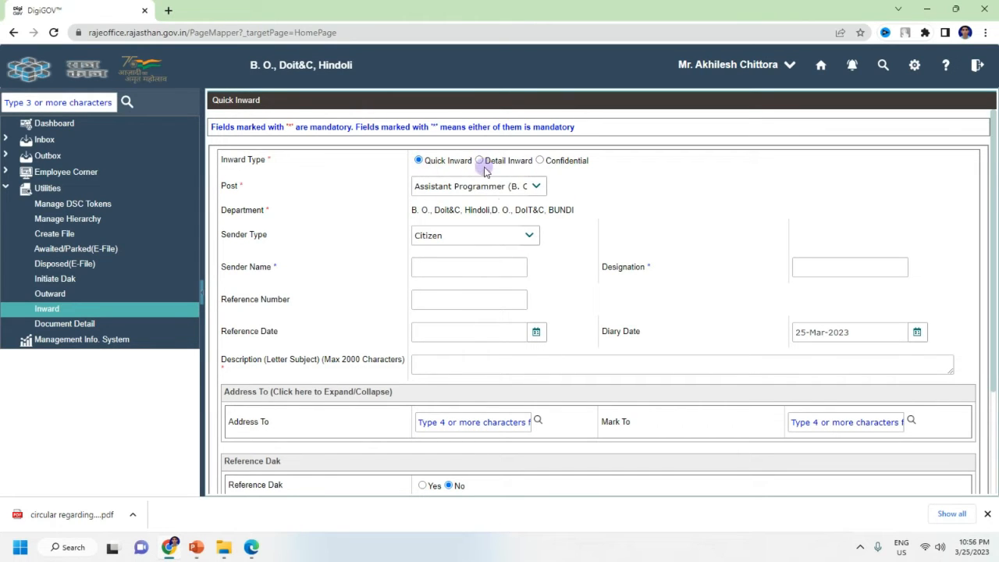
pyautogui.scroll(-1, 669, 279)
pyautogui.scroll(1, 669, 279)
pyautogui.click(480, 160)
pyautogui.scroll(-3, 502, 341)
pyautogui.scroll(2, 493, 346)
pyautogui.scroll(2, 495, 331)
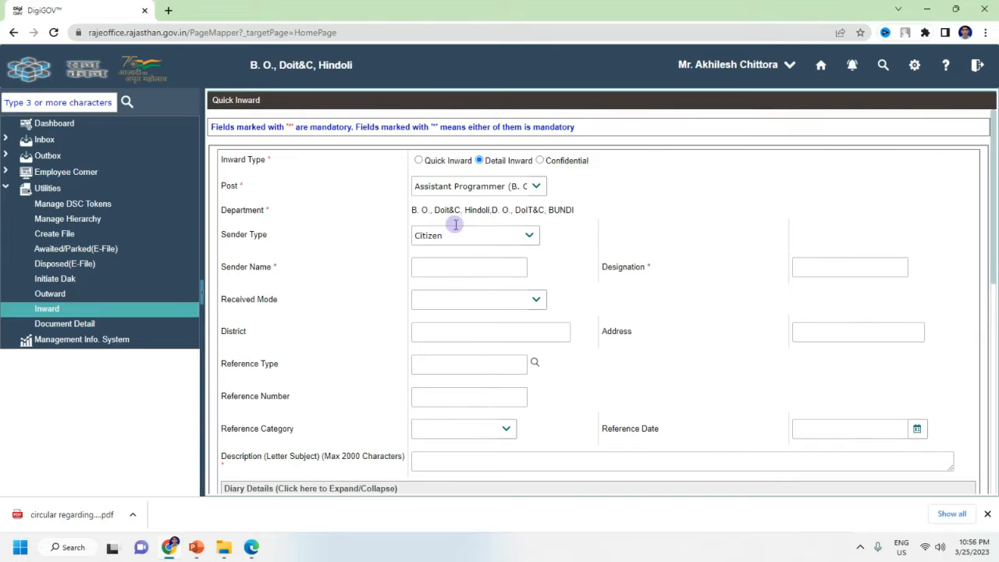
pyautogui.click(419, 160)
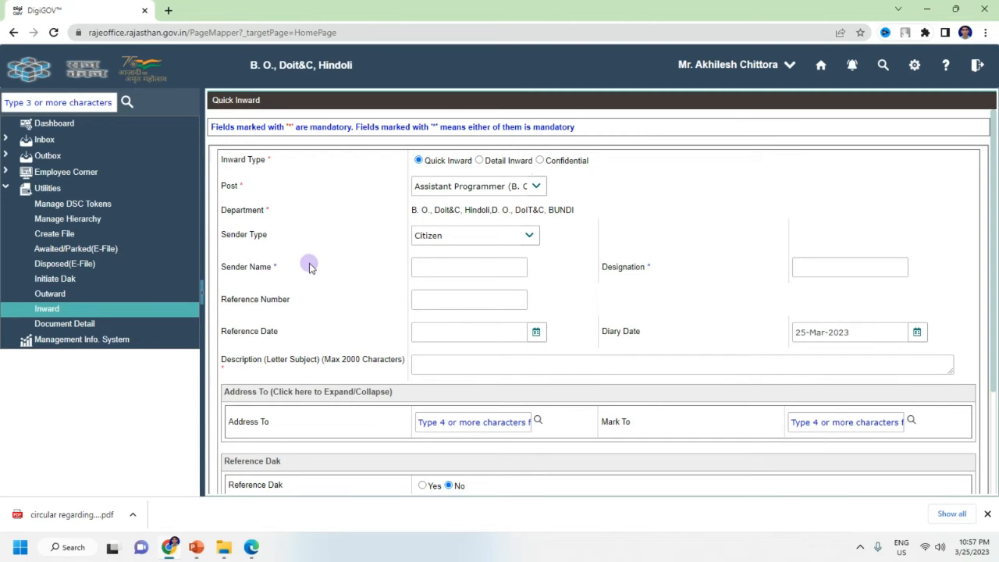
pyautogui.scroll(-2, 371, 265)
pyautogui.scroll(2, 377, 278)
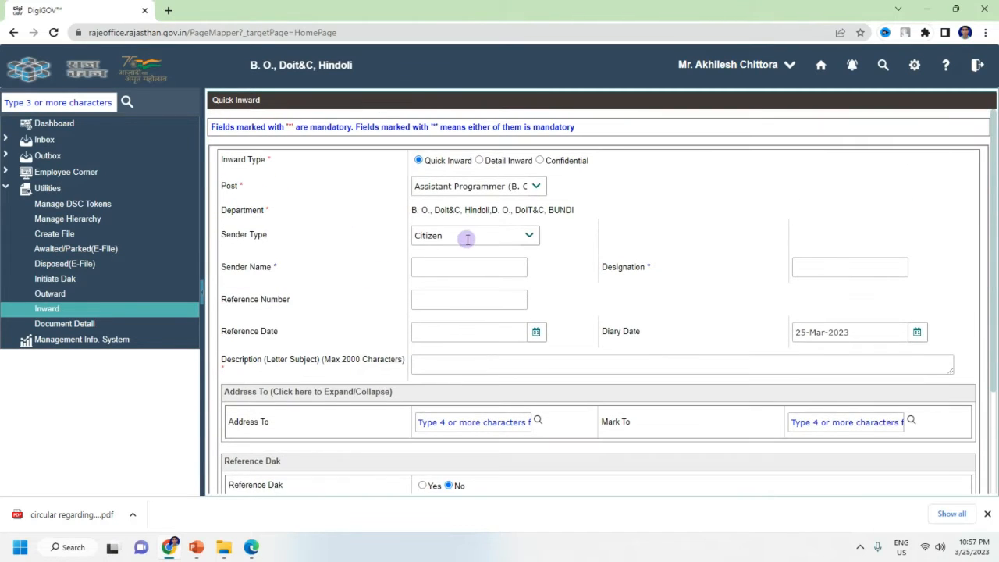
pyautogui.click(529, 236)
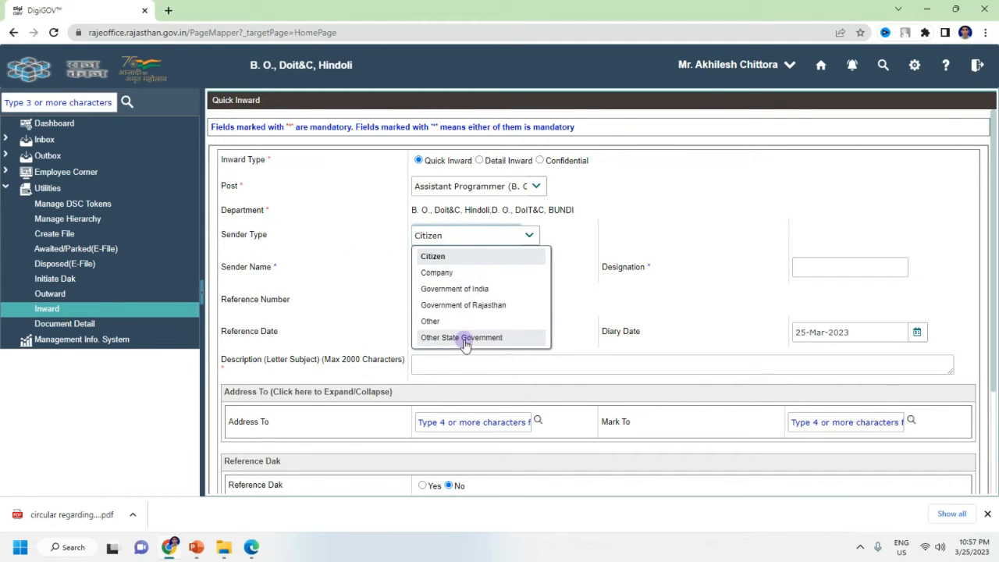
pyautogui.click(630, 229)
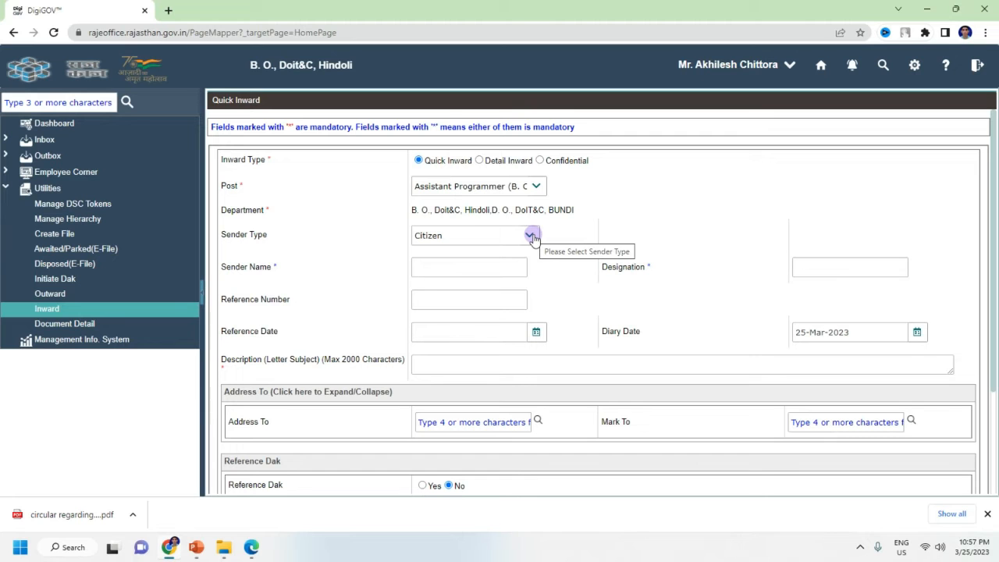
pyautogui.click(250, 548)
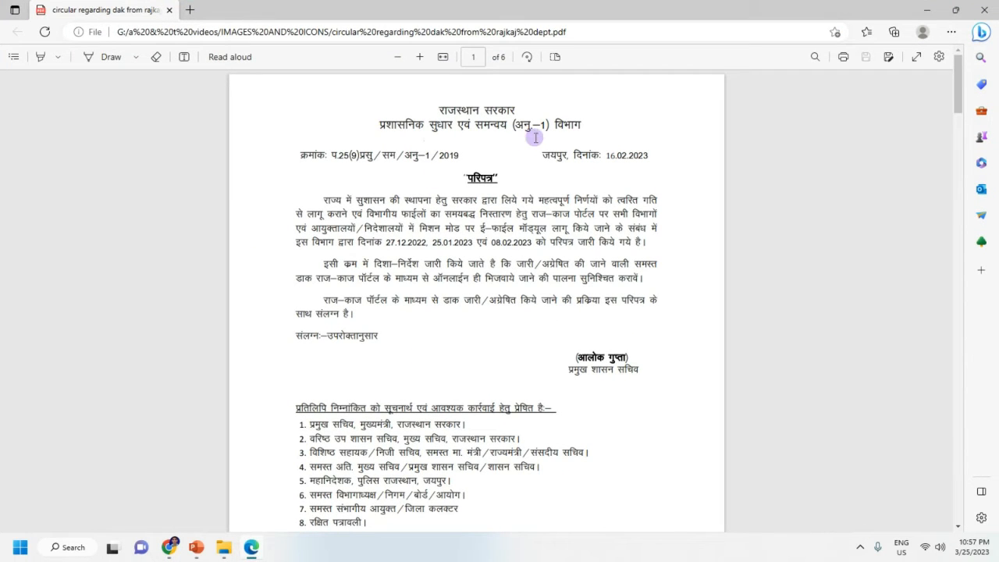
# Step: Scroll through the circular PDF in Edge, then minimize it to return to the Quick Inward form
pyautogui.scroll(-4, 517, 312)
pyautogui.scroll(4, 517, 311)
pyautogui.click(928, 10)
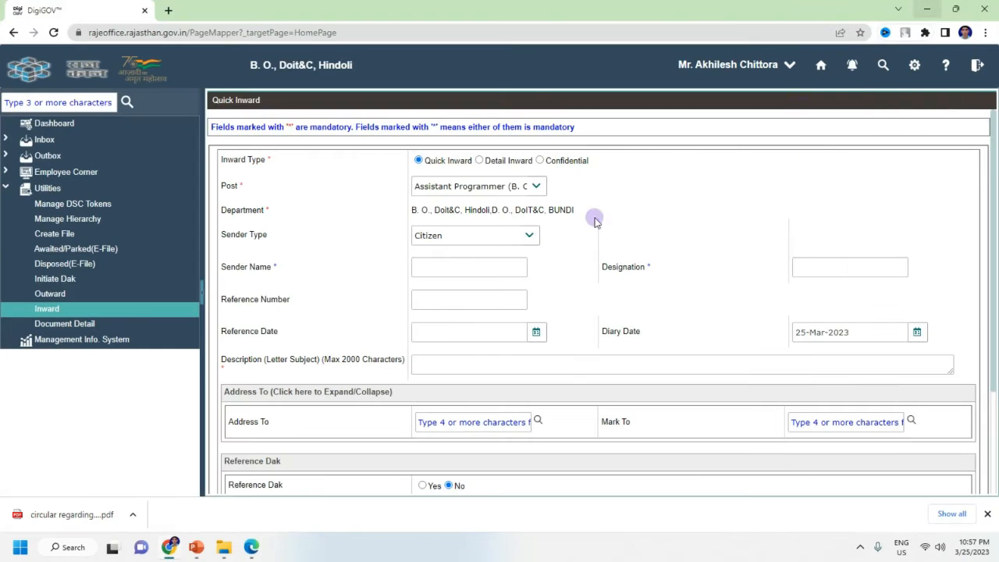
# Step: Show the Sender Type dropdown options on the Quick Inward form
pyautogui.click(536, 237)
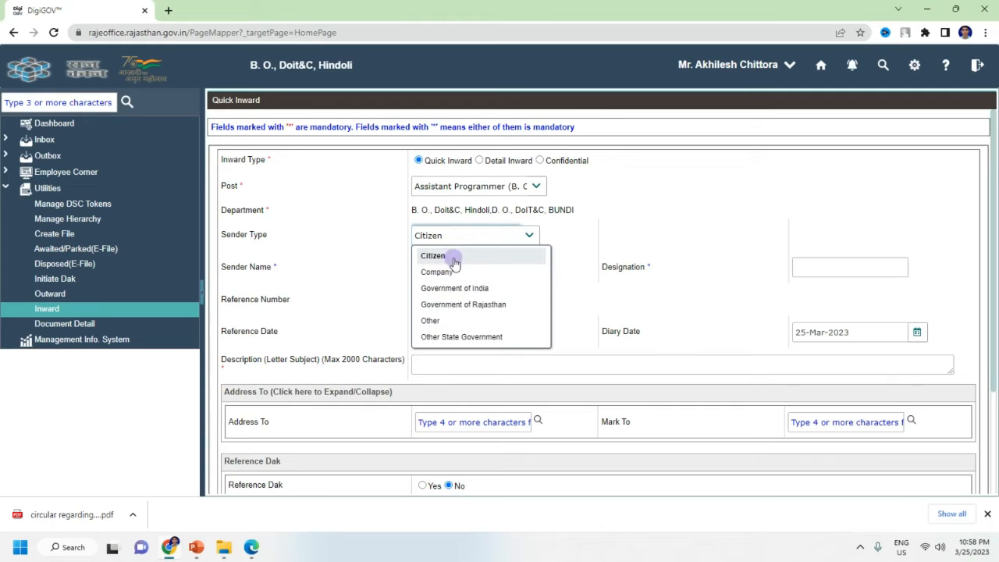
# Step: Choose Government of Rajasthan as sender type and set Sender available in Raj Kaj to No
pyautogui.click(456, 305)
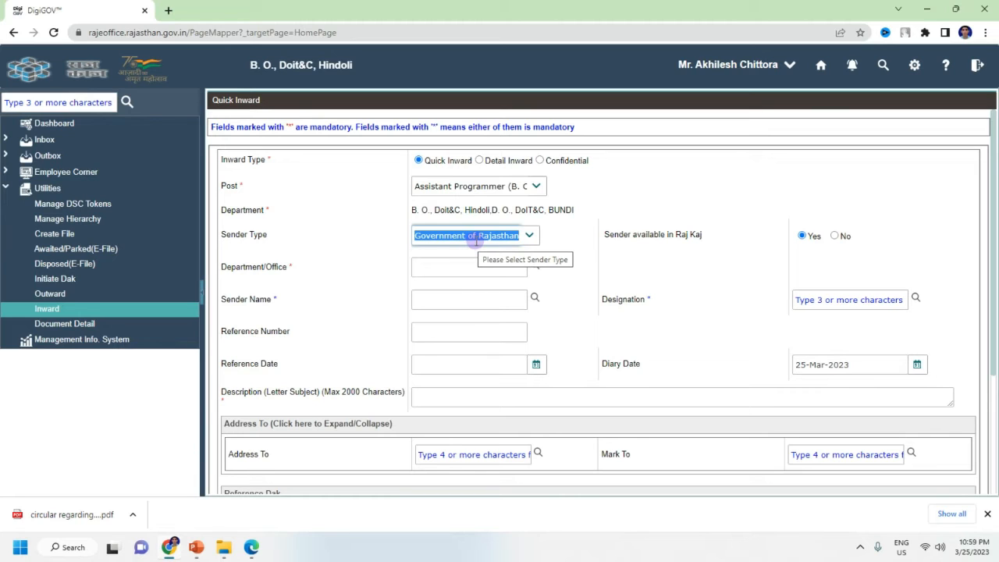
pyautogui.click(565, 247)
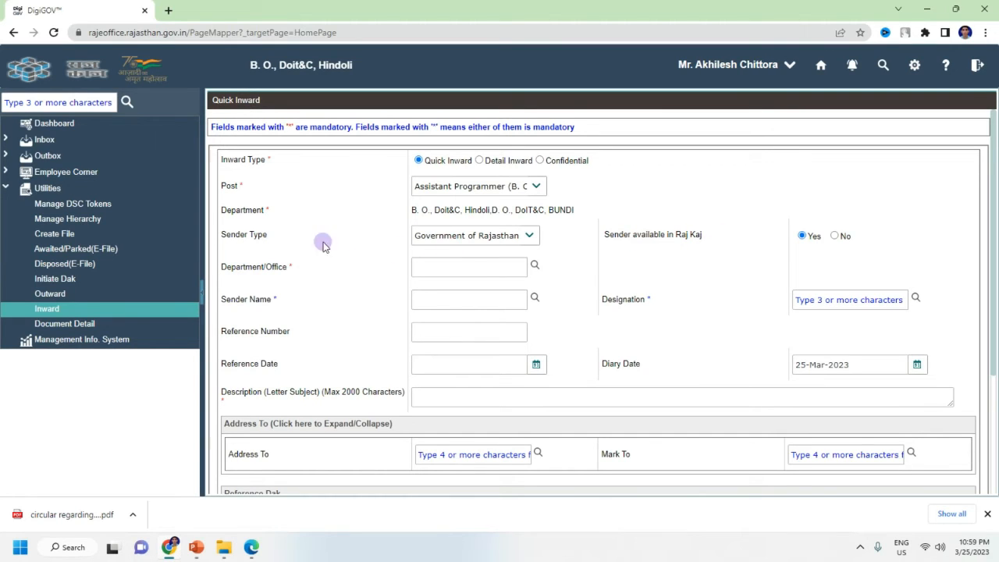
pyautogui.click(836, 236)
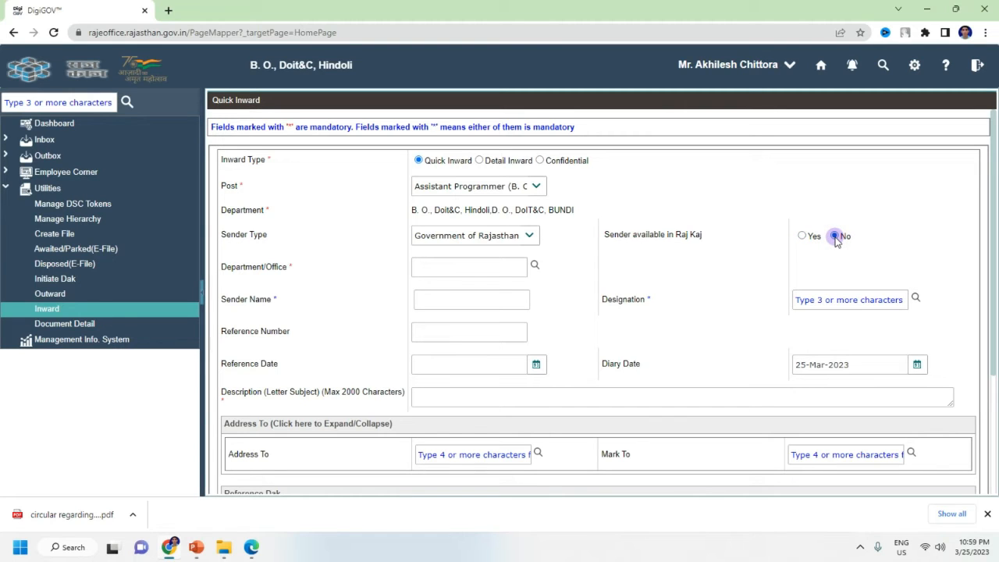
pyautogui.click(802, 237)
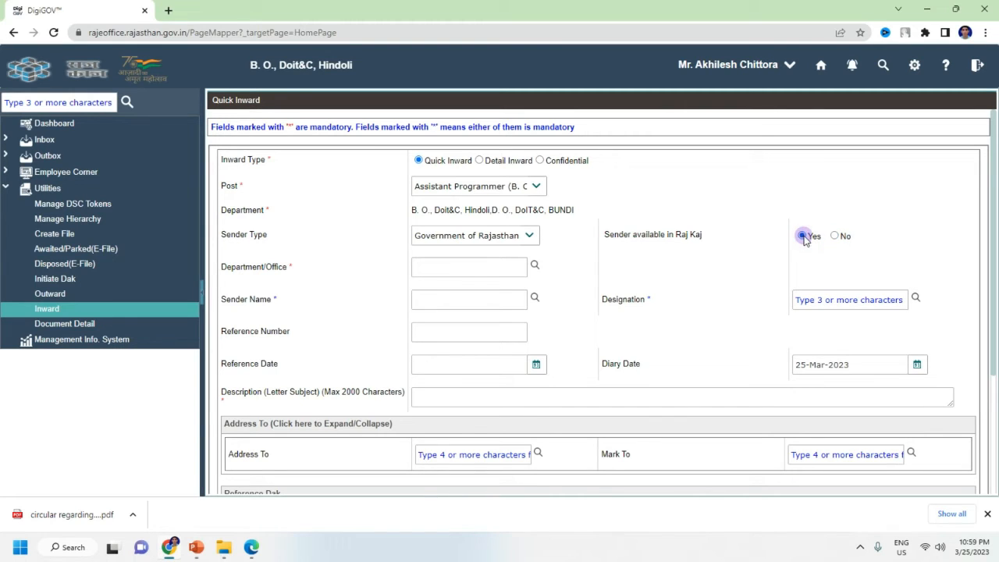
pyautogui.click(836, 237)
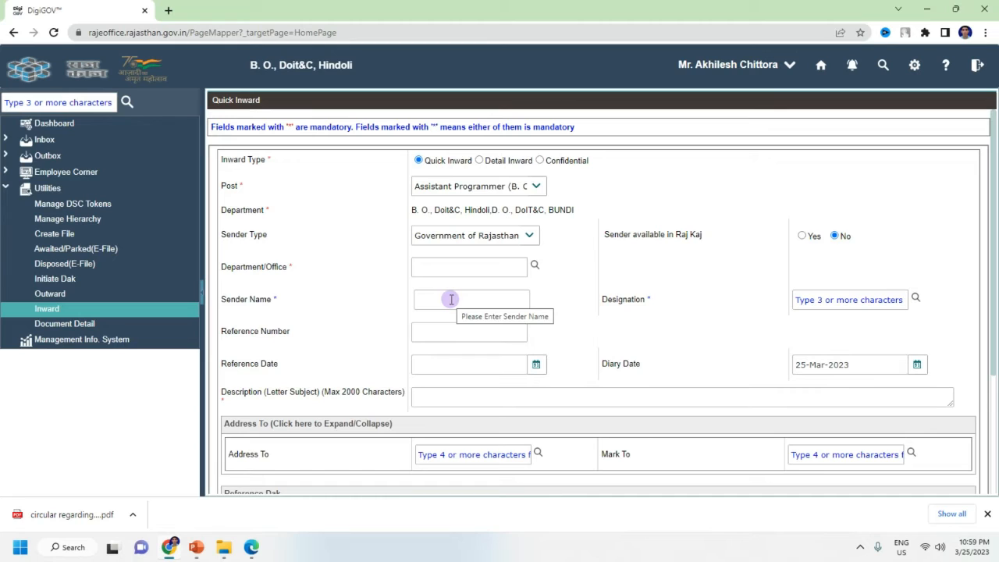
pyautogui.click(802, 236)
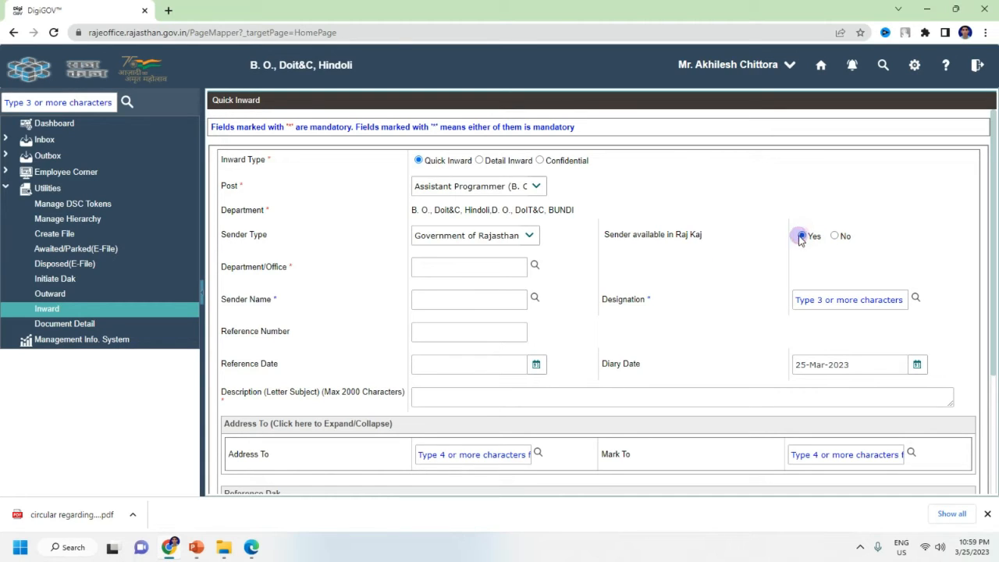
pyautogui.click(536, 299)
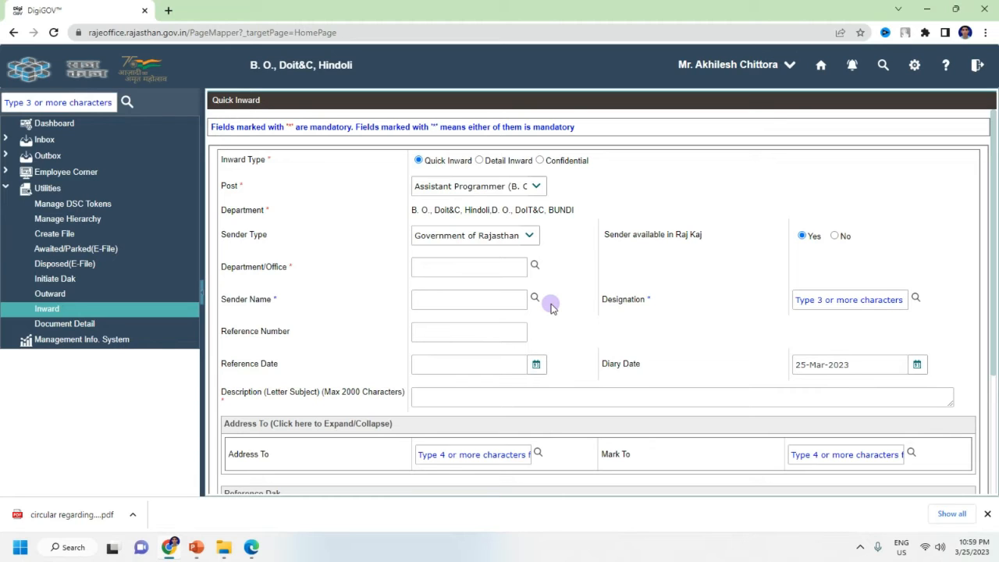
pyautogui.click(836, 236)
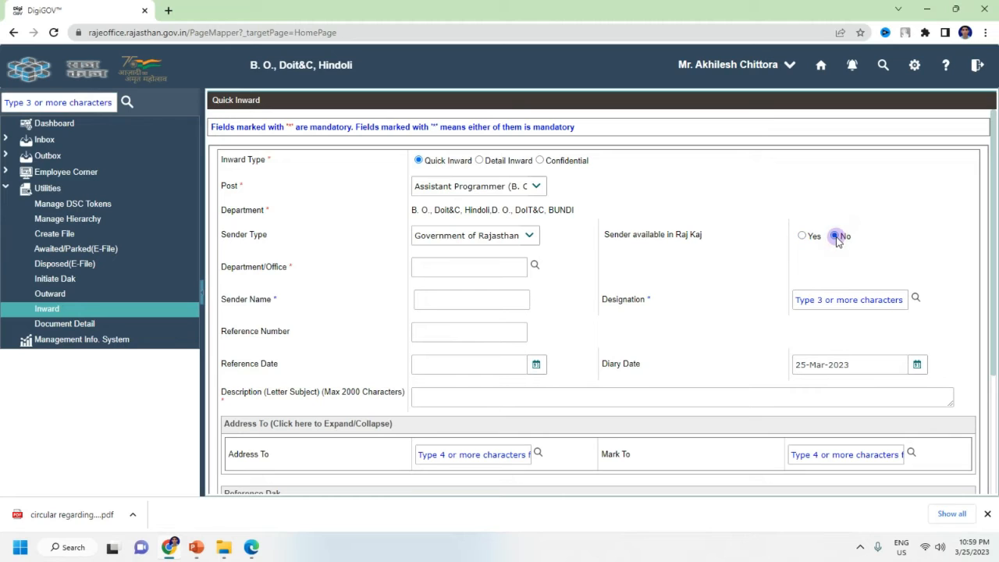
pyautogui.click(472, 301)
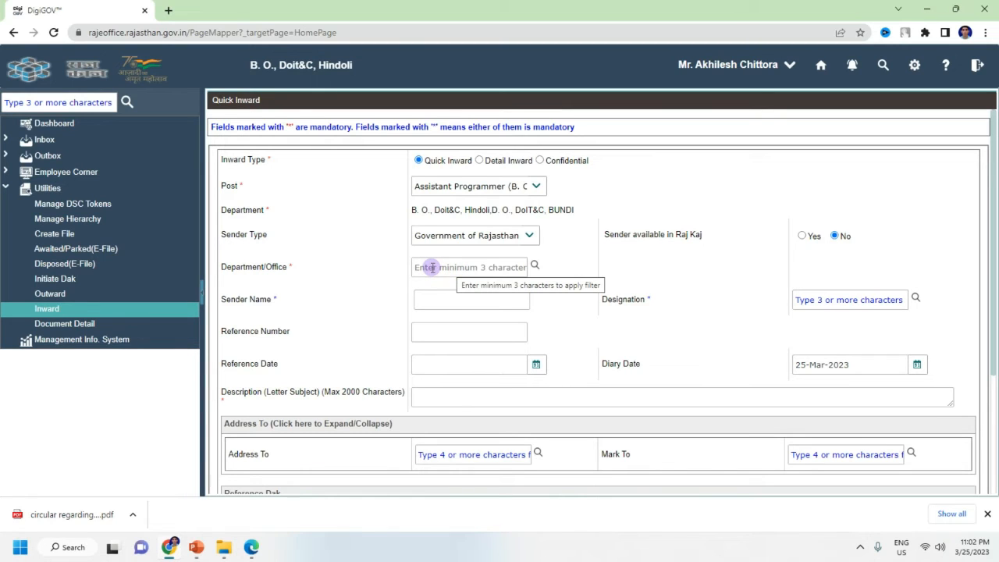
# Step: Open the Department Selection dialog and expand the GoR departments list
pyautogui.click(537, 267)
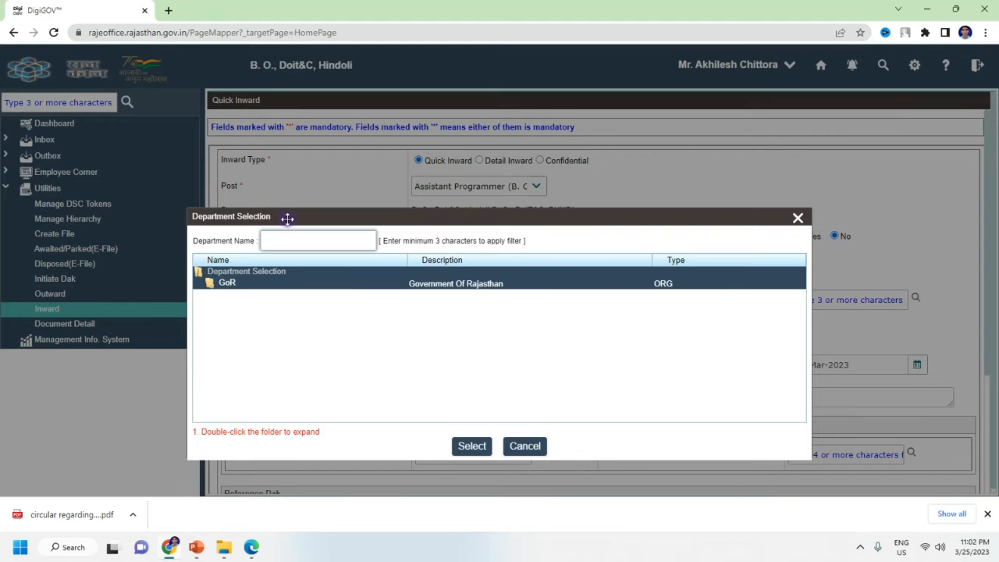
pyautogui.moveTo(290, 218); pyautogui.dragTo(360, 186)
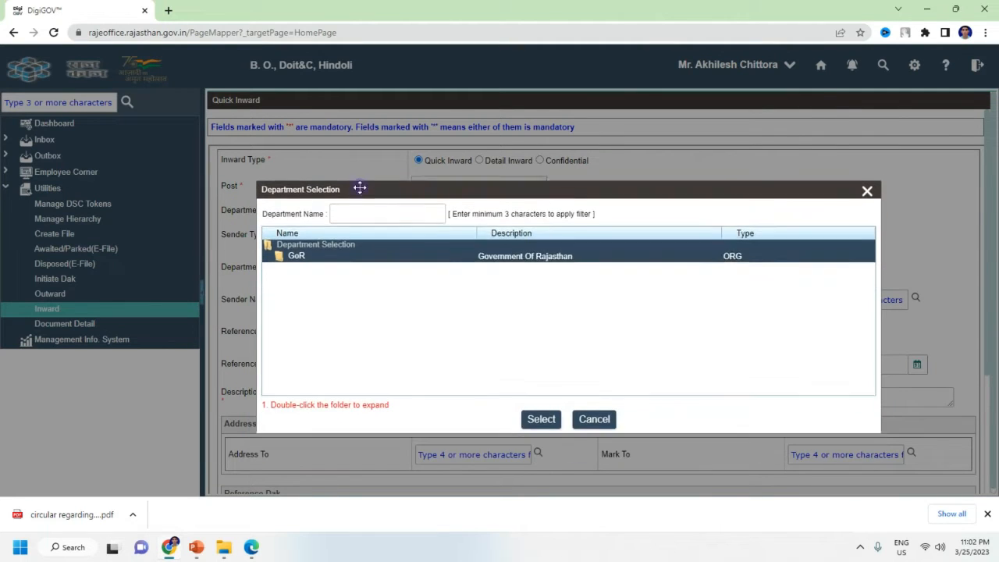
pyautogui.click(395, 207)
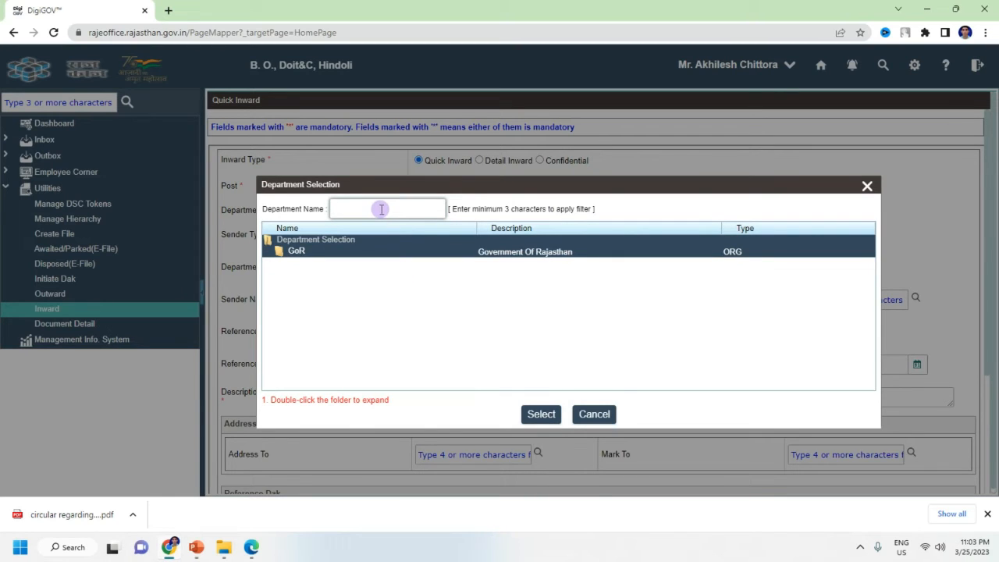
pyautogui.doubleClick(323, 255)
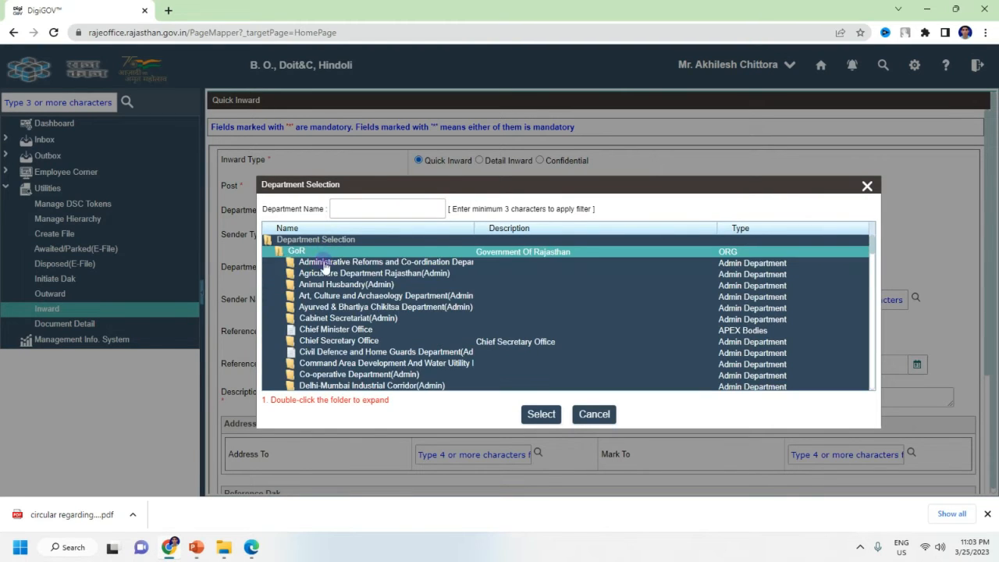
pyautogui.scroll(-4, 357, 363)
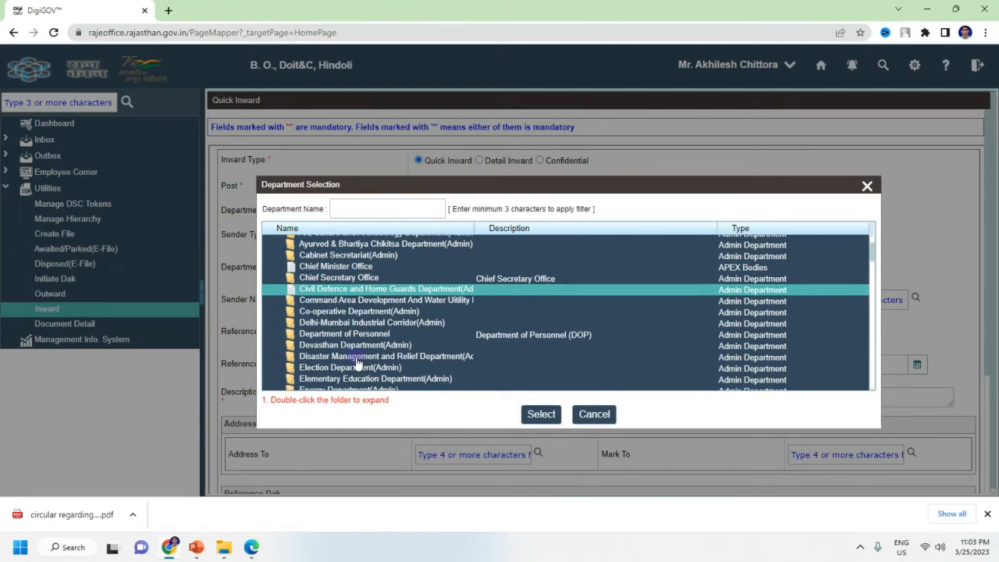
pyautogui.scroll(-2, 357, 357)
pyautogui.scroll(6, 385, 290)
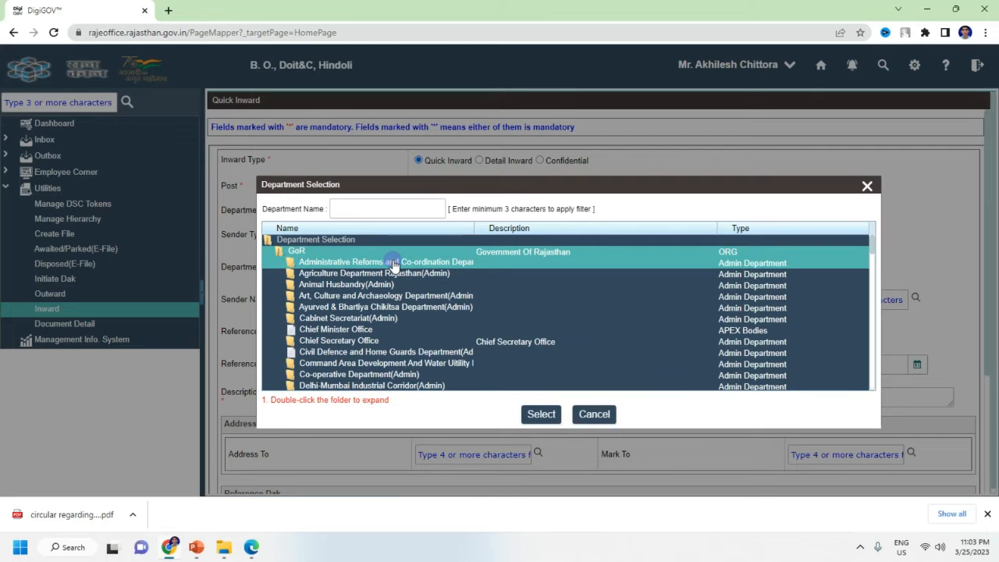
pyautogui.scroll(-6, 386, 269)
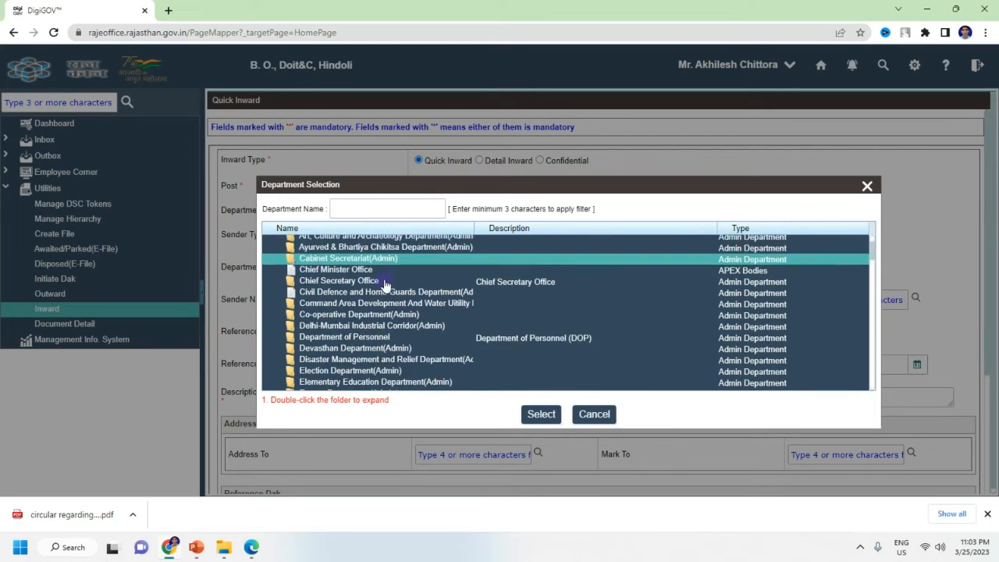
pyautogui.scroll(-5, 383, 308)
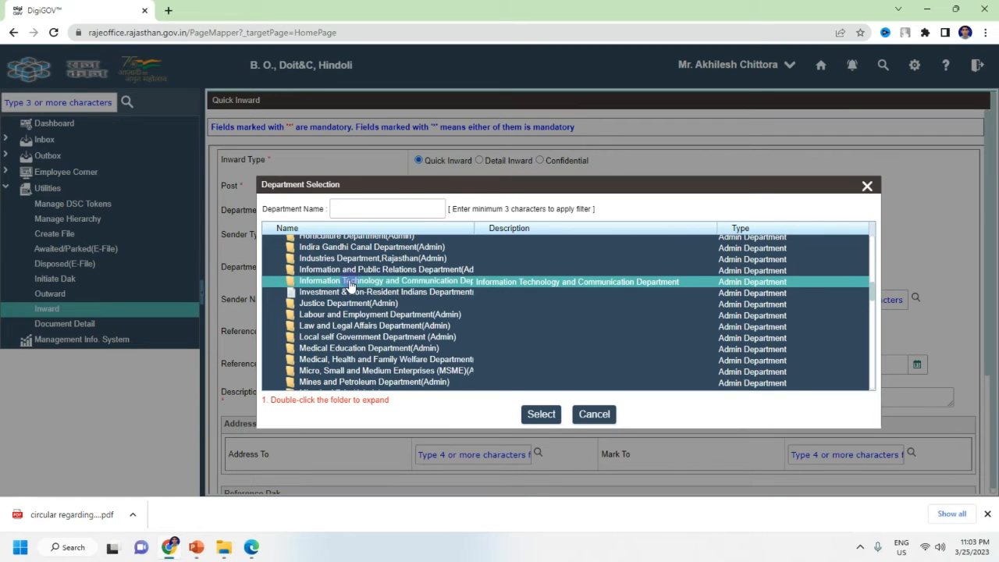
# Step: Select Department of Information Technology under Information Technology and Communication as the sender's office
pyautogui.doubleClick(447, 283)
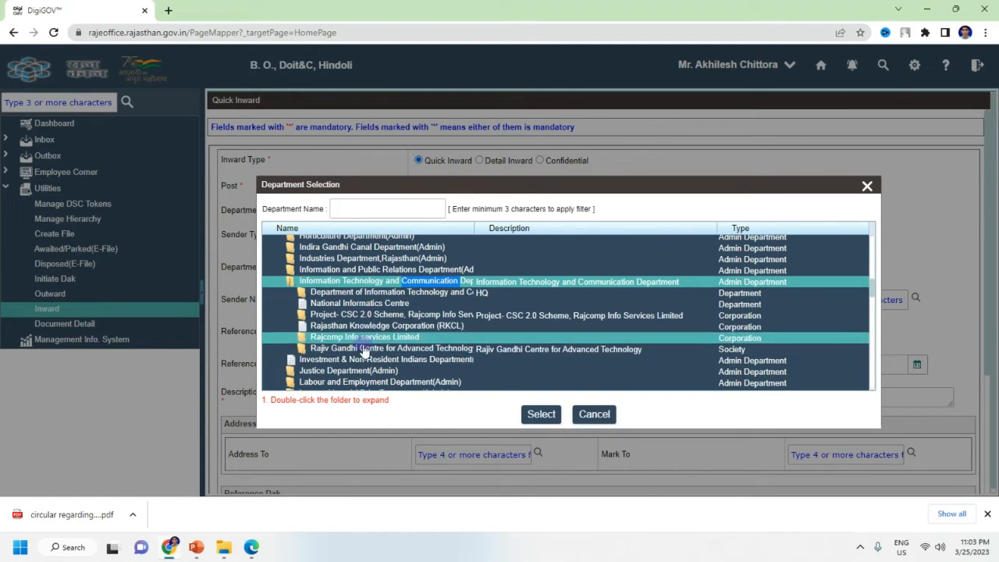
pyautogui.click(375, 292)
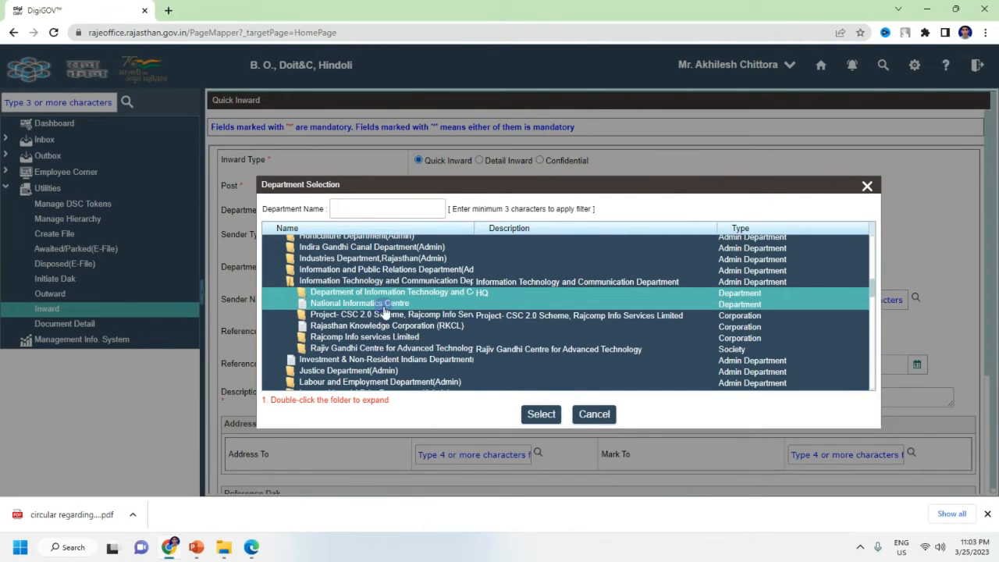
pyautogui.click(542, 415)
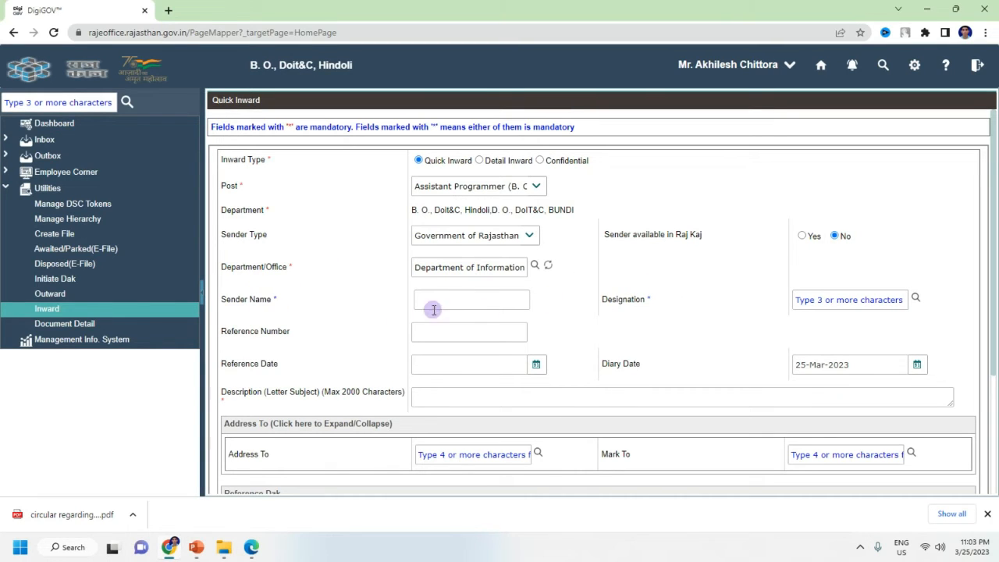
pyautogui.click(470, 304)
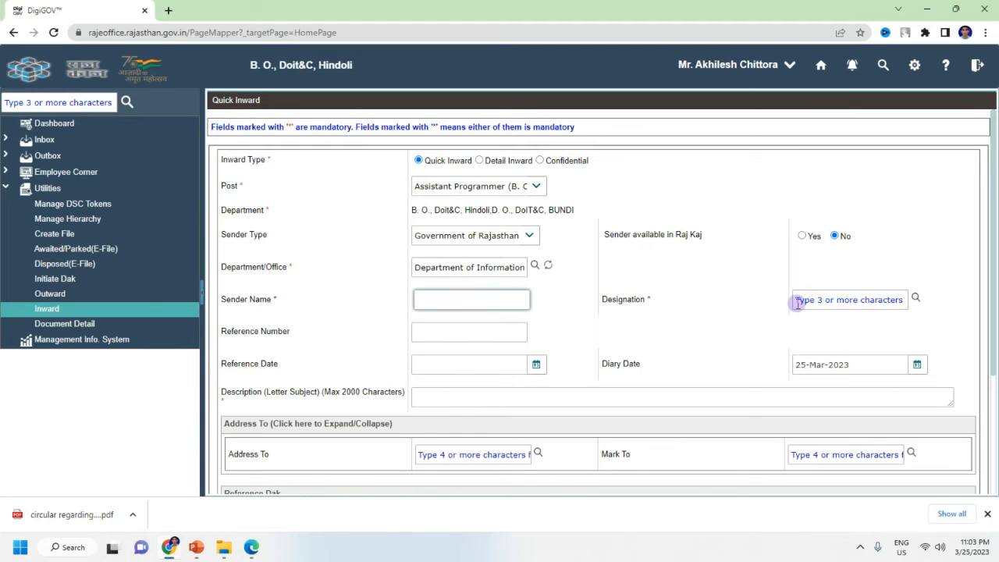
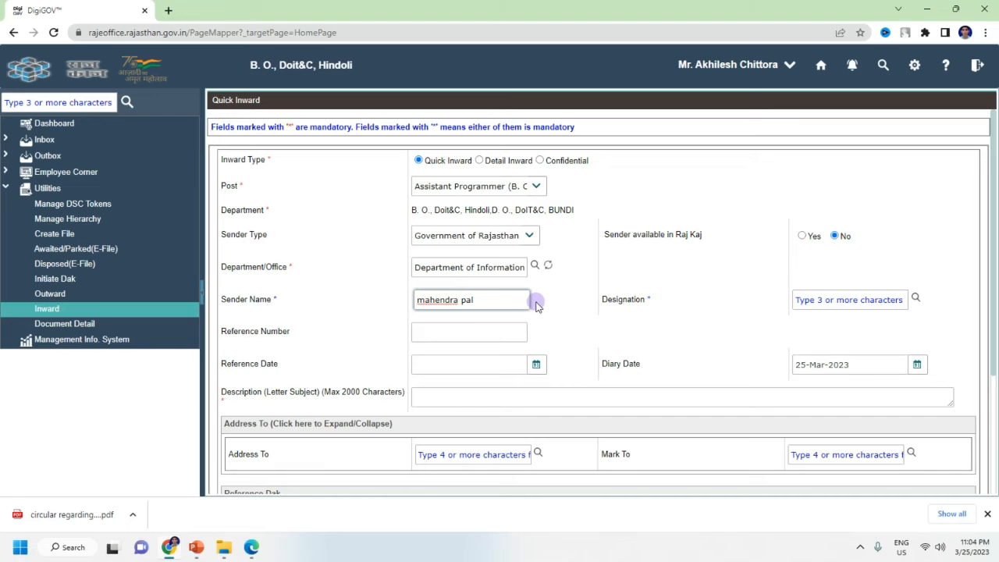
# Step: Paste the sender's name into Sender Name and bring up the Designation list
pyautogui.click(914, 300)
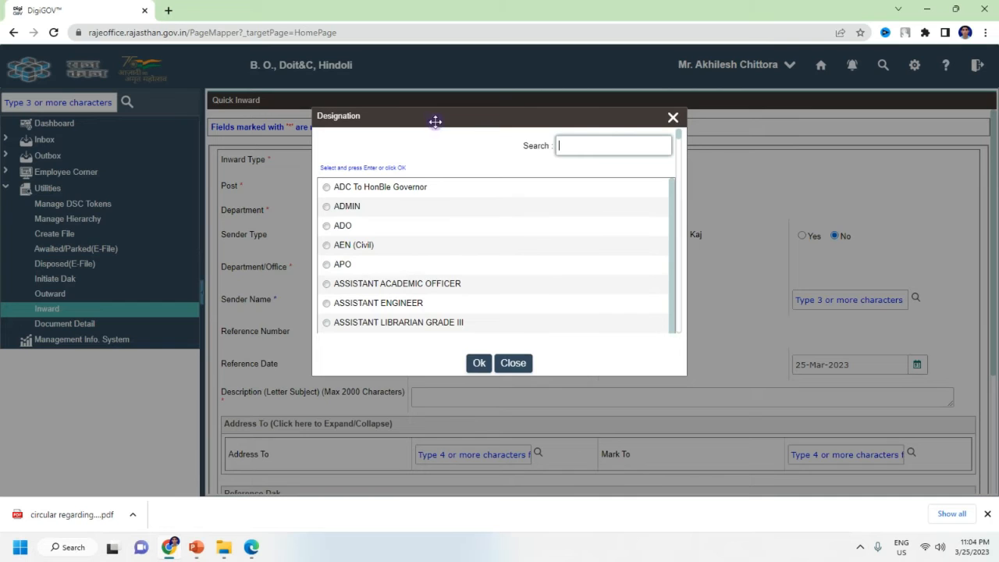
# Step: Filter designations by 'joint' and set System Analyst (Joint Director) as the designation
pyautogui.moveTo(431, 117); pyautogui.dragTo(487, 138)
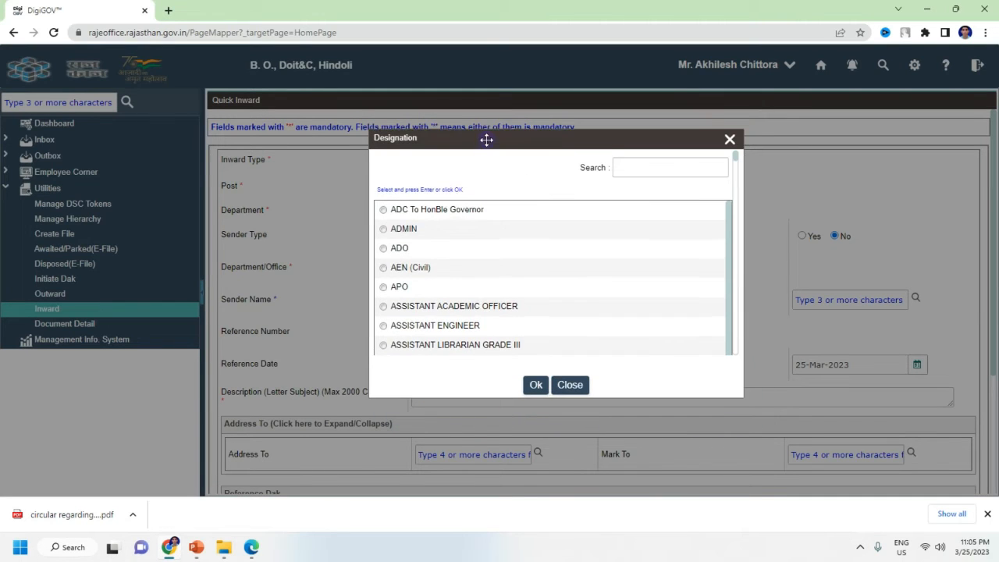
pyautogui.scroll(-8, 448, 297)
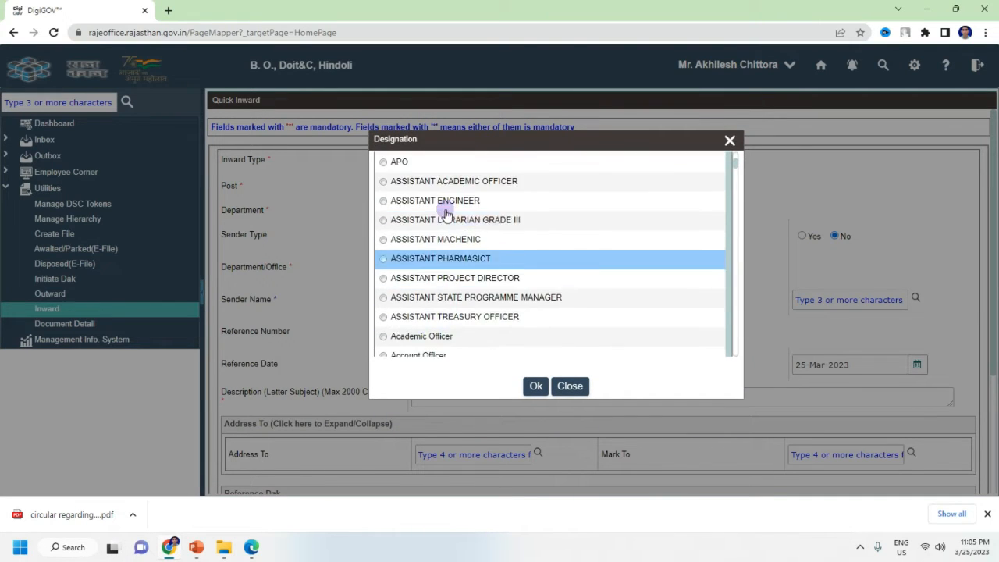
pyautogui.scroll(8, 470, 323)
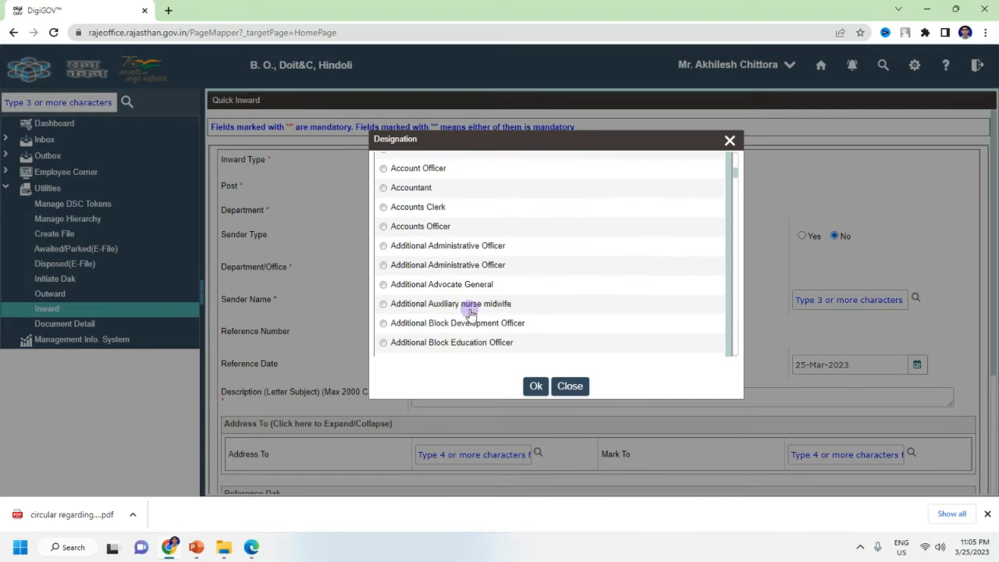
pyautogui.click(631, 169)
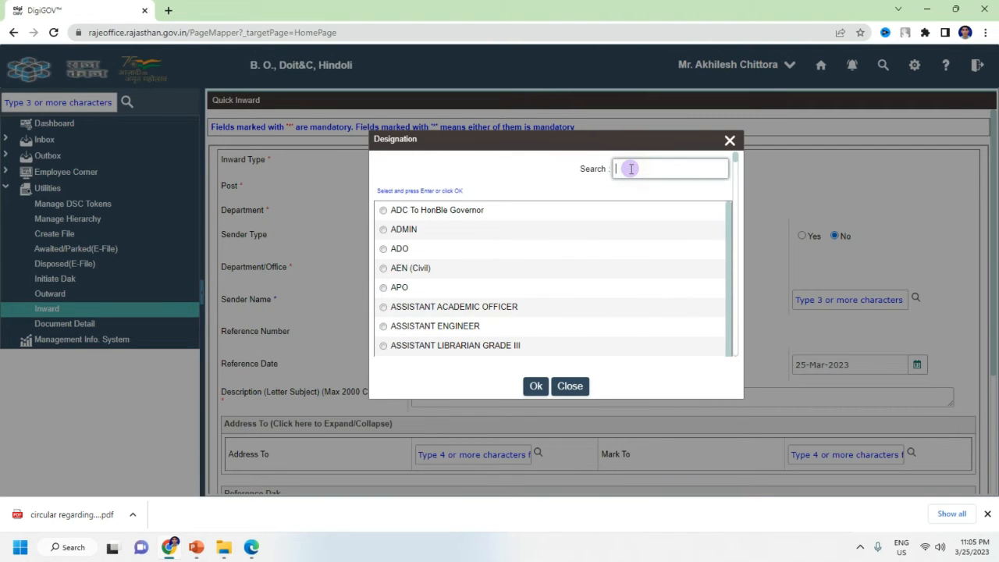
pyautogui.write('joint')
pyautogui.scroll(10, 669, 232)
pyautogui.scroll(-6, 573, 263)
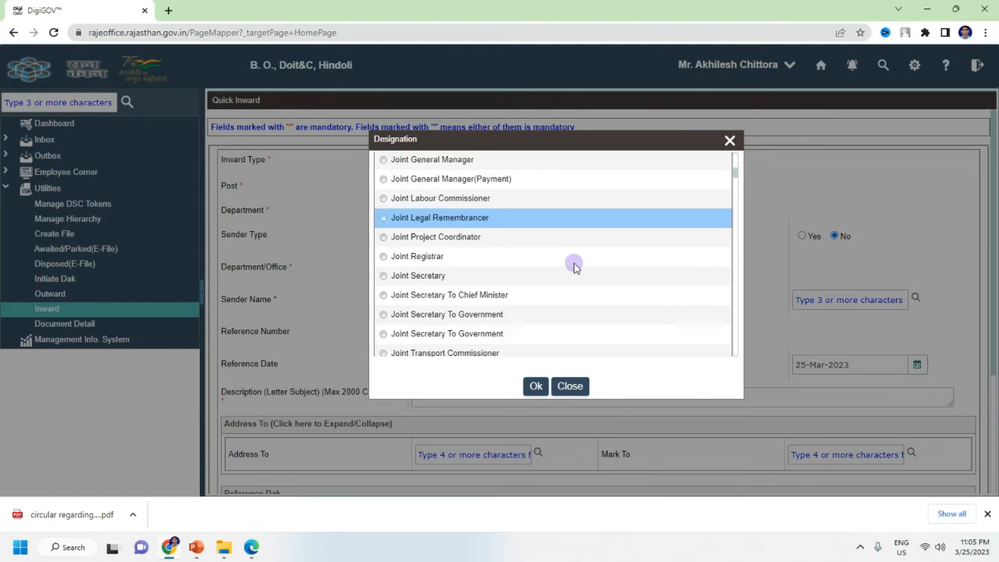
pyautogui.click(405, 197)
pyautogui.click(385, 196)
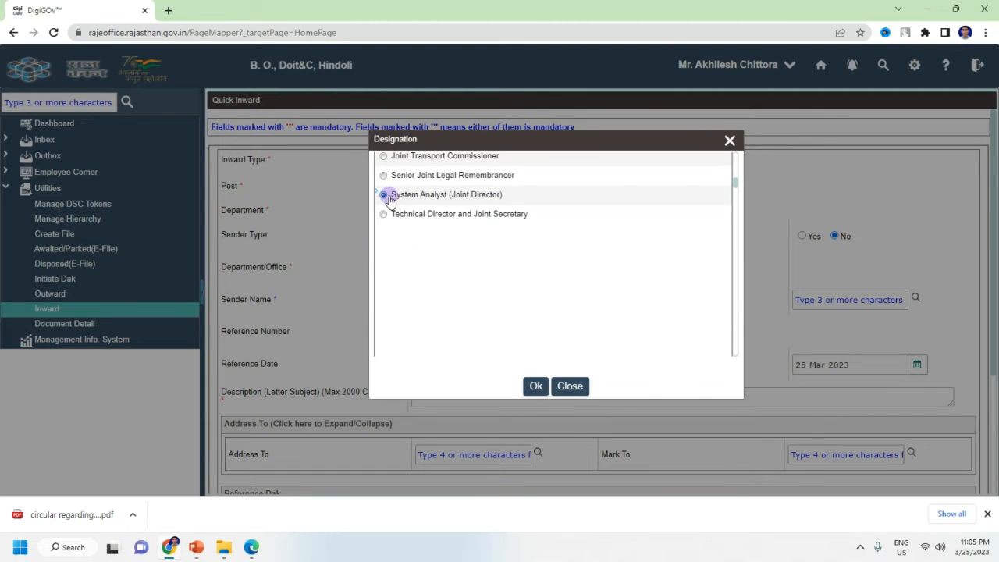
pyautogui.click(535, 387)
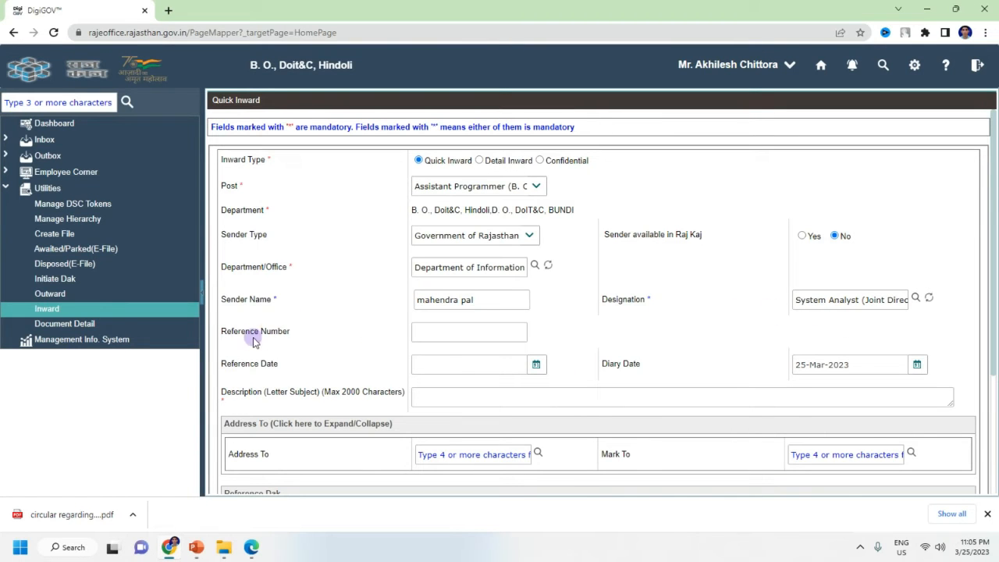
# Step: Enter reference number 1/2019, read from the circular PDF, in Reference Number
pyautogui.click(449, 329)
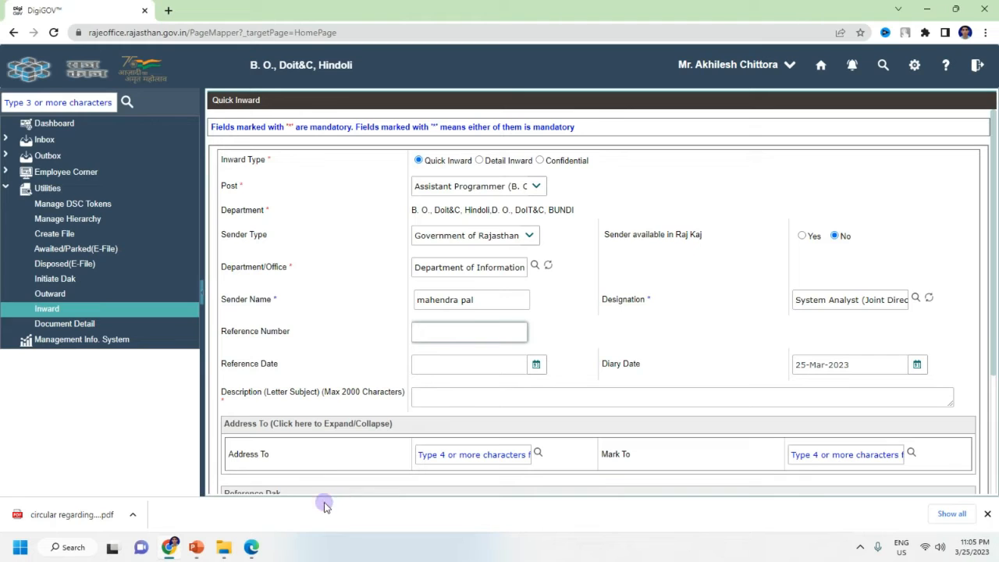
pyautogui.click(252, 549)
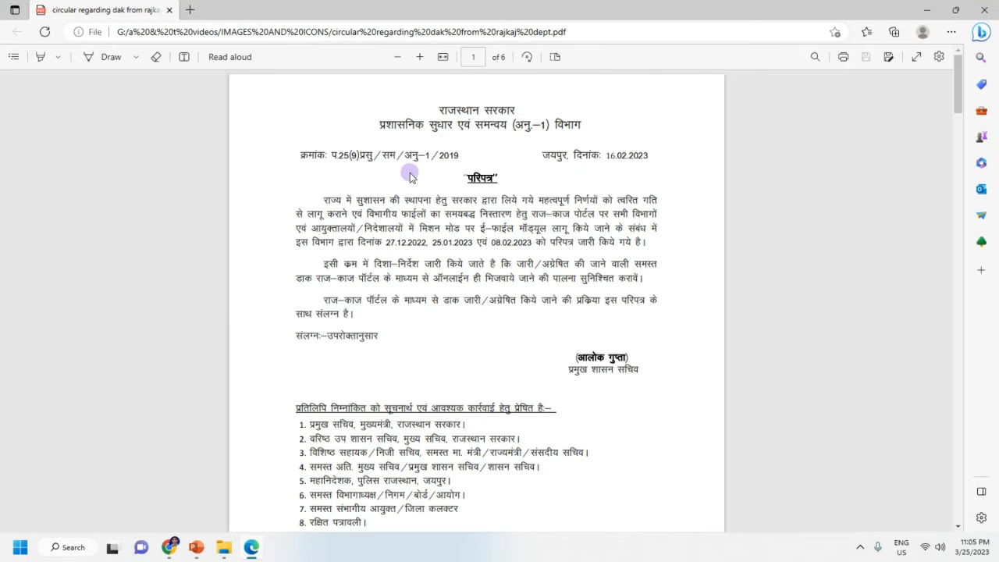
pyautogui.moveTo(331, 156); pyautogui.dragTo(462, 157)
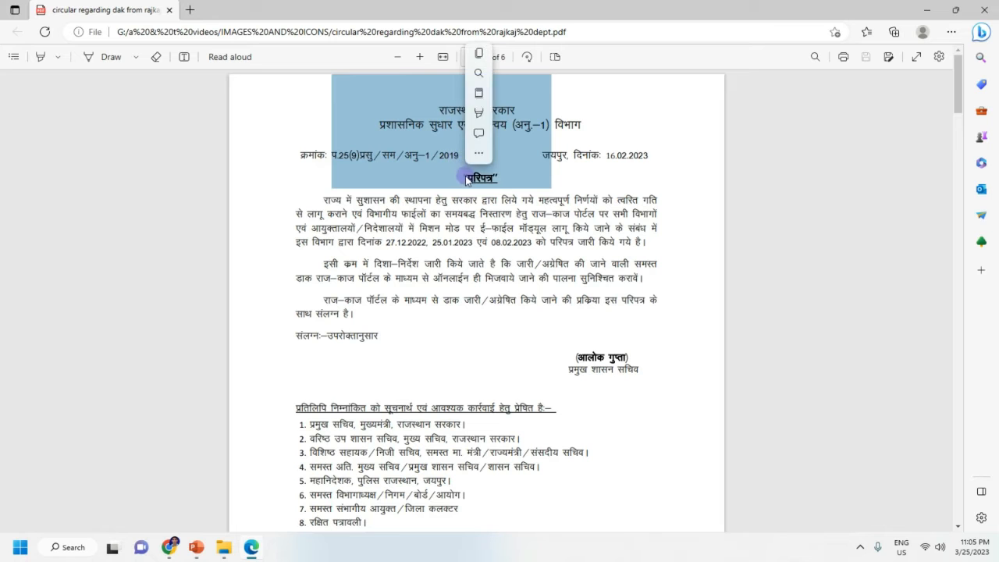
pyautogui.click(449, 207)
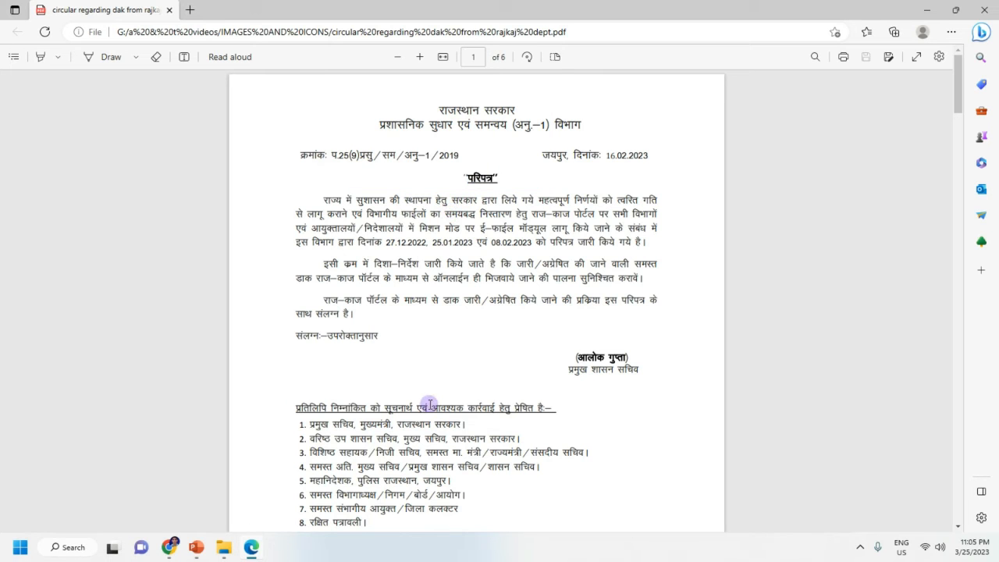
pyautogui.click(250, 548)
pyautogui.write('1/')
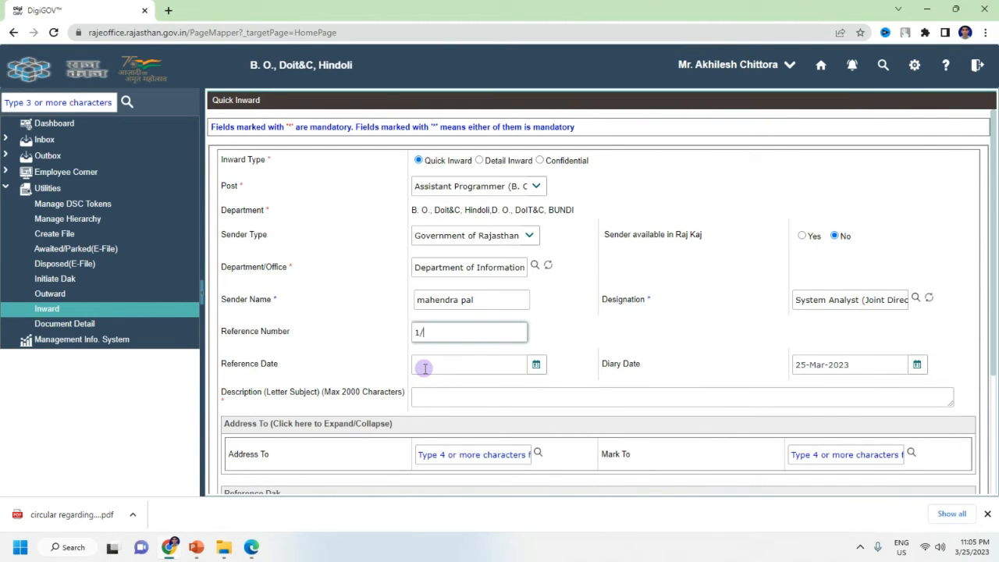
pyautogui.write('2101')
pyautogui.press('BackSpace')
pyautogui.press('BackSpace')
pyautogui.write('019')
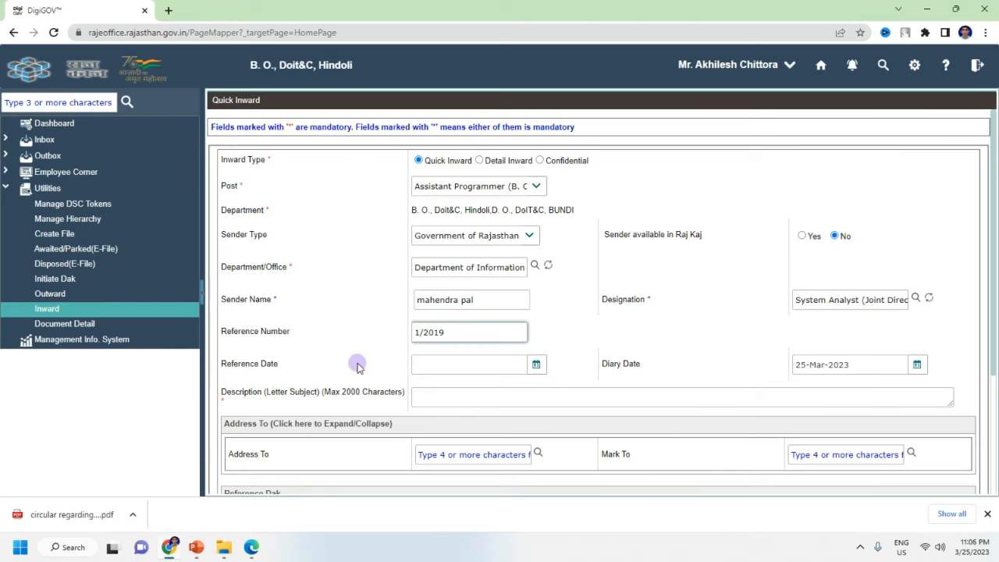
pyautogui.click(255, 547)
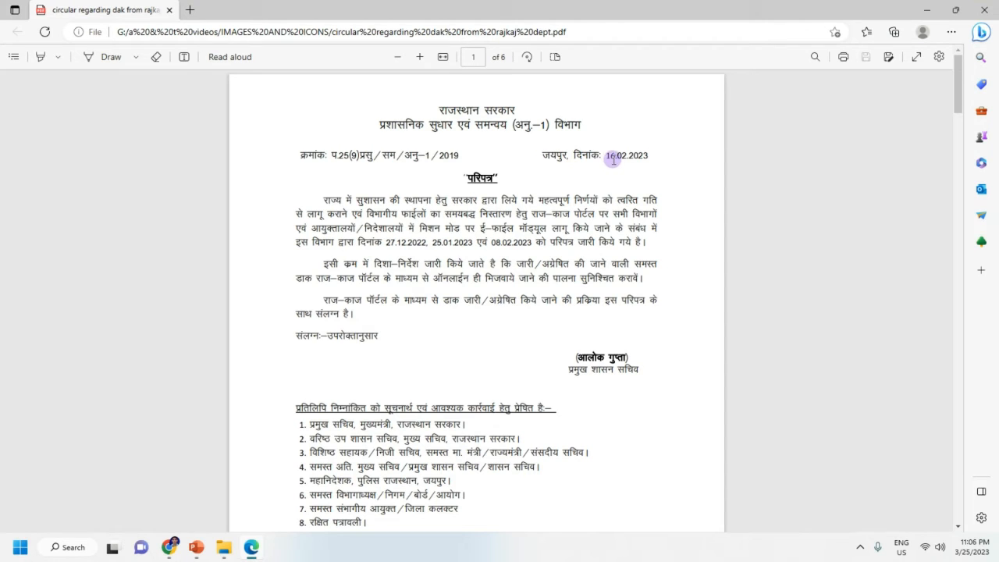
pyautogui.click(925, 14)
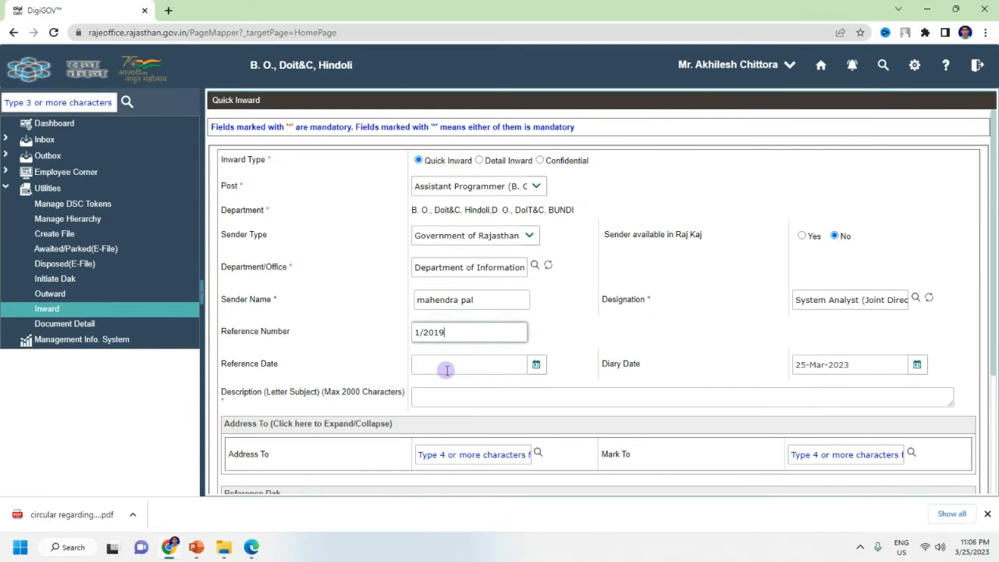
pyautogui.click(458, 363)
# Step: Pick 16 March 2023 as the Reference Date in the date picker
pyautogui.click(536, 366)
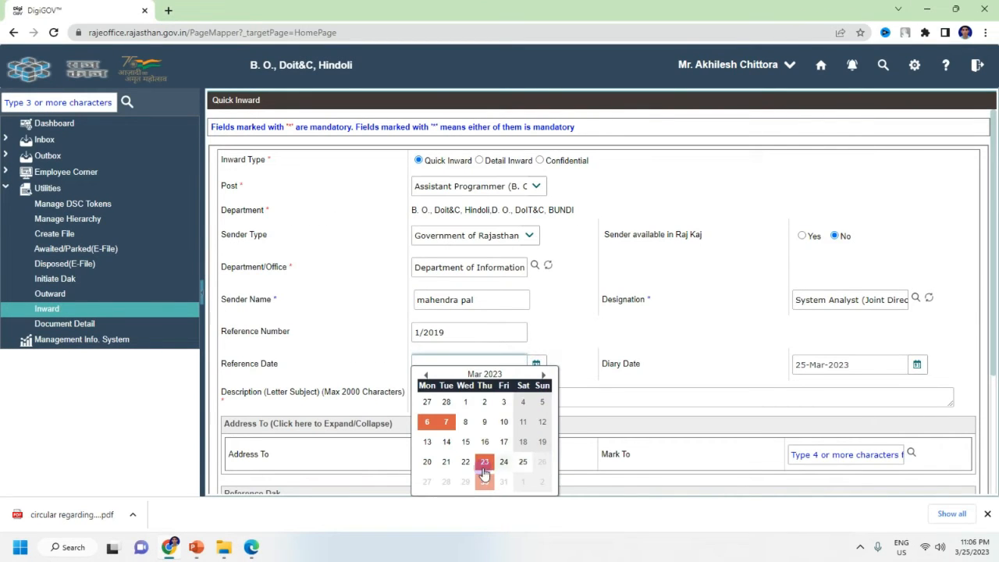
pyautogui.click(485, 442)
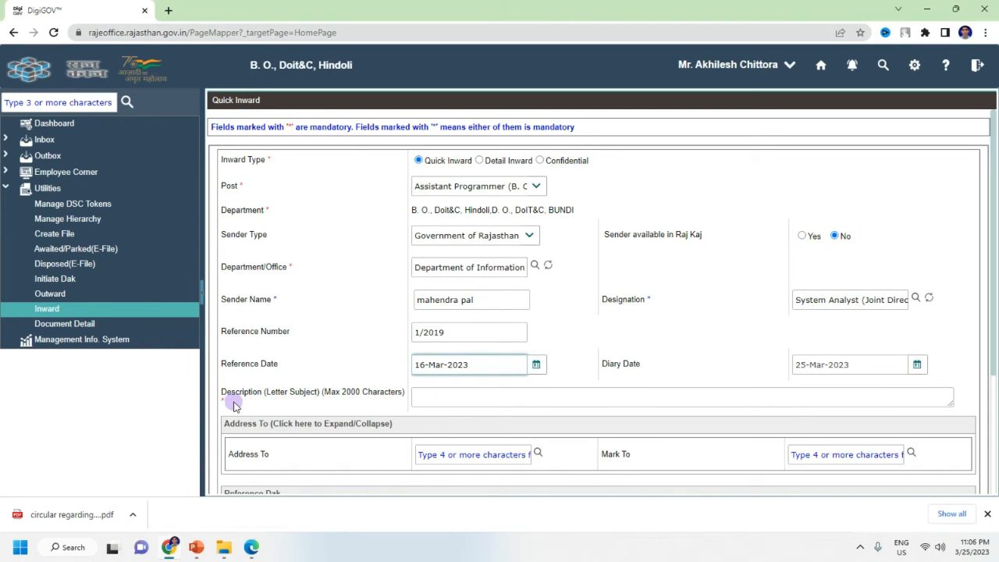
# Step: Type placeholder text 'jsdkfjsd' into Description, then delete its last character
pyautogui.click(431, 396)
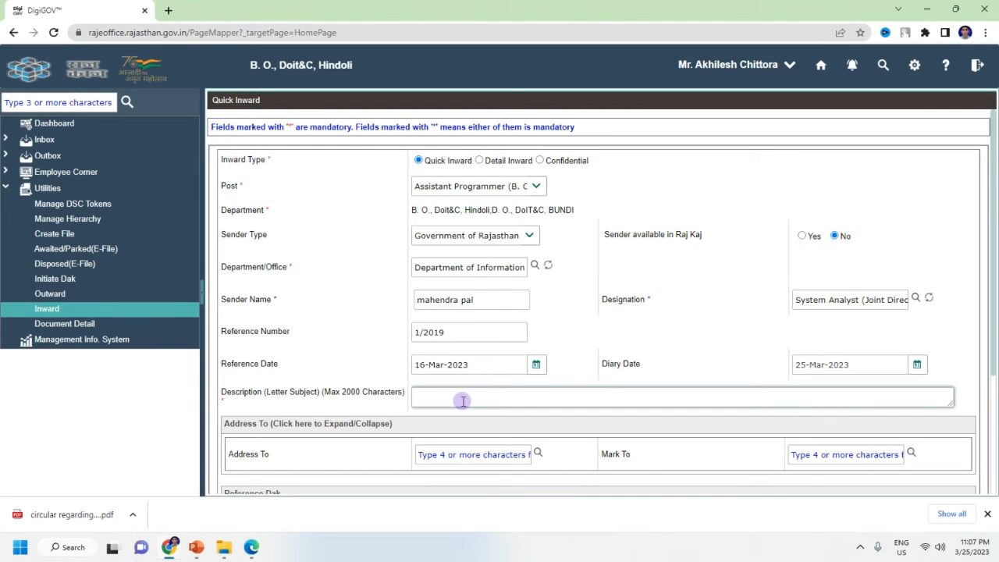
pyautogui.write('jsdkfjsd')
pyautogui.press('BackSpace')
pyautogui.press('BackSpace')
pyautogui.press('BackSpace')
pyautogui.press('BackSpace')
pyautogui.press('BackSpace')
pyautogui.press('BackSpace')
pyautogui.press('BackSpace')
pyautogui.press('BackSpace')
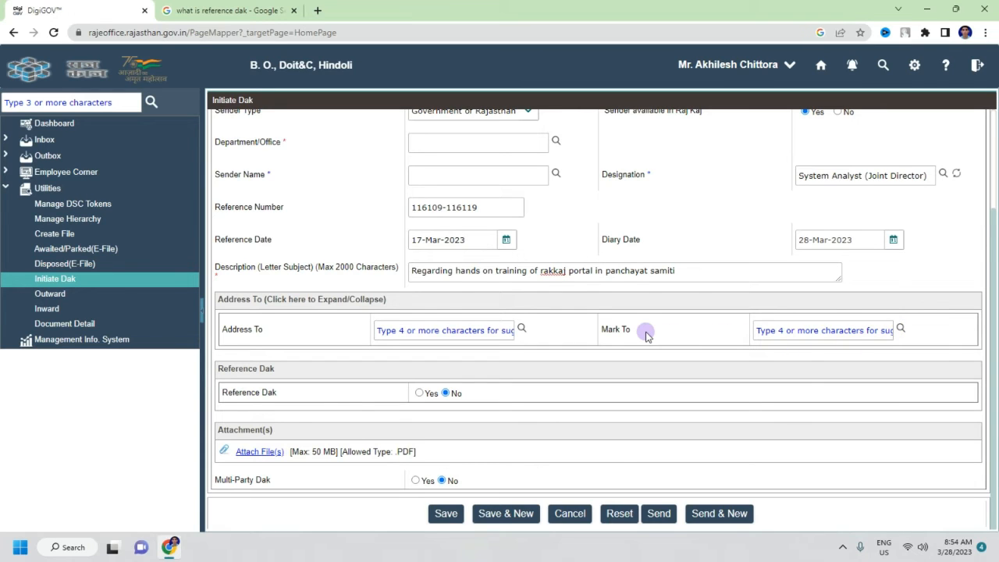
# Step: Pick the dak's recipient from the preferred employee list, then close the employee search
pyautogui.click(901, 328)
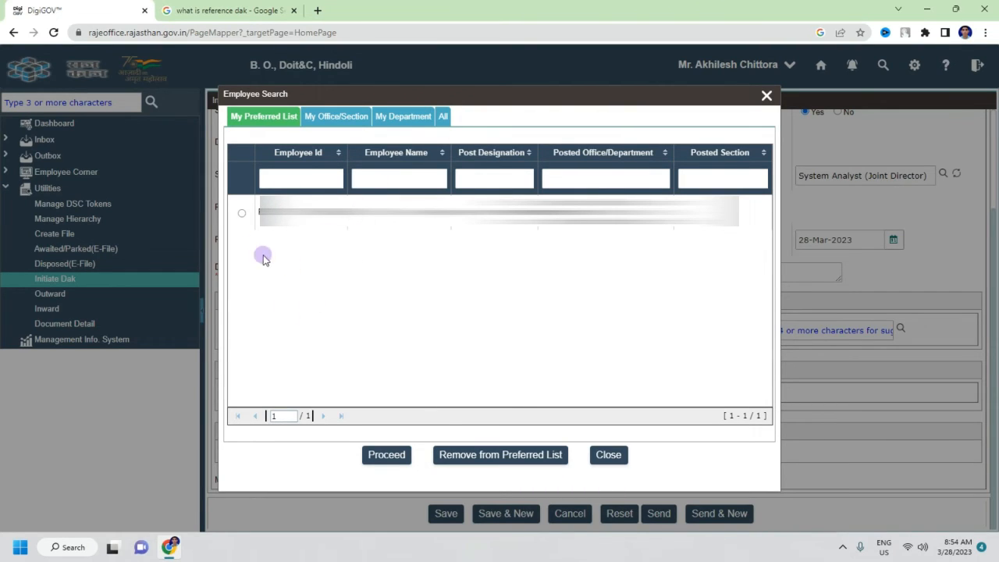
pyautogui.click(242, 214)
pyautogui.click(341, 125)
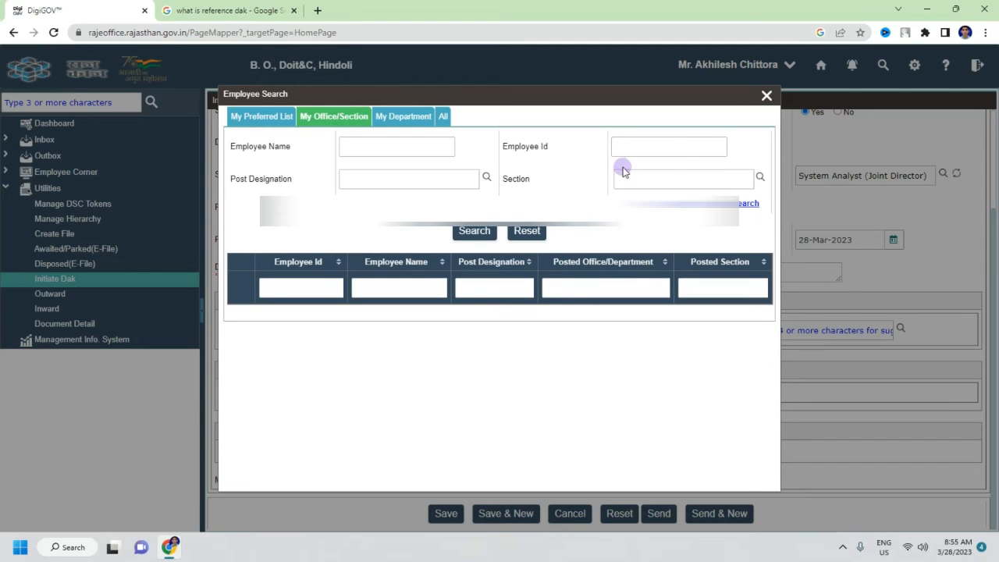
pyautogui.click(657, 141)
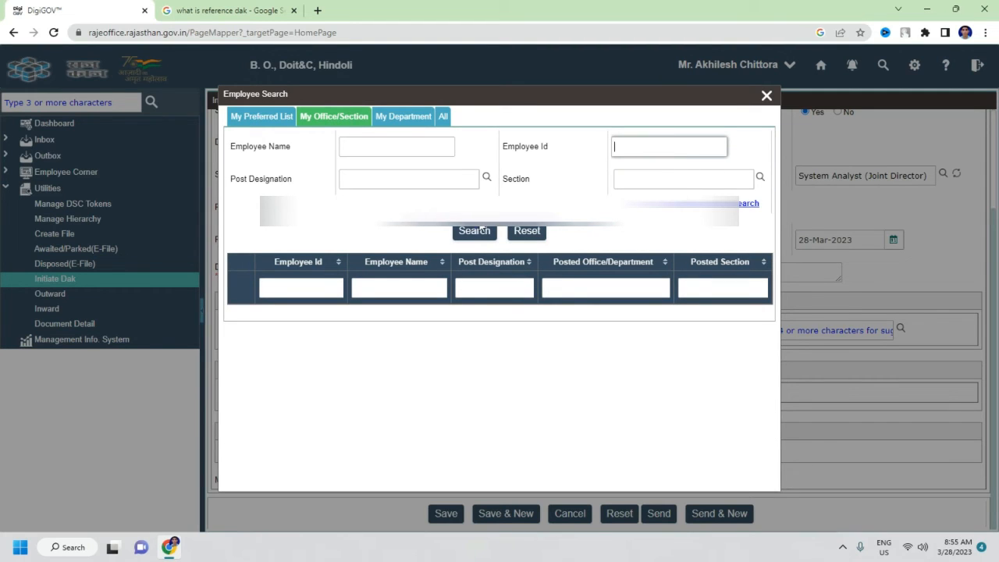
pyautogui.click(273, 127)
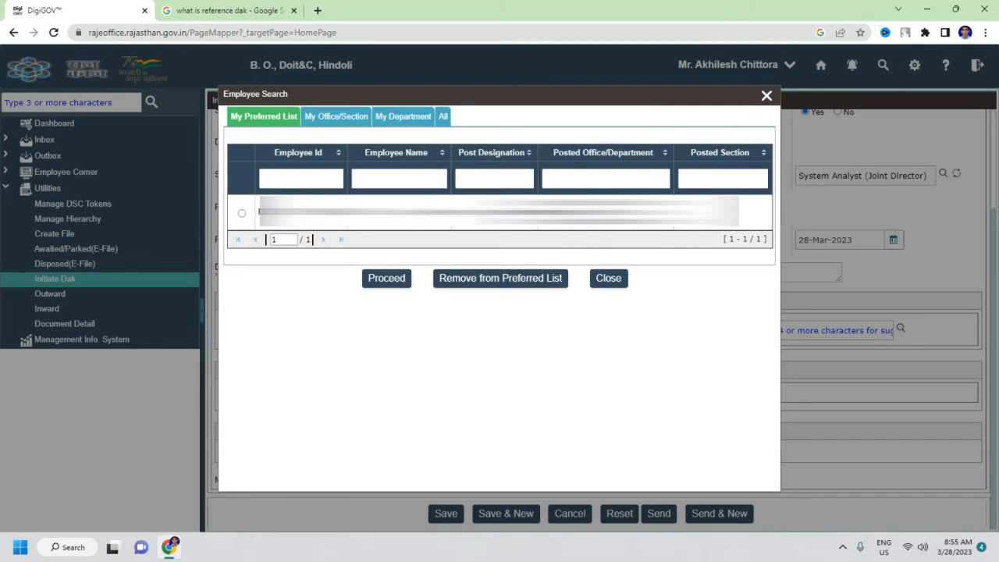
pyautogui.click(383, 281)
pyautogui.click(767, 95)
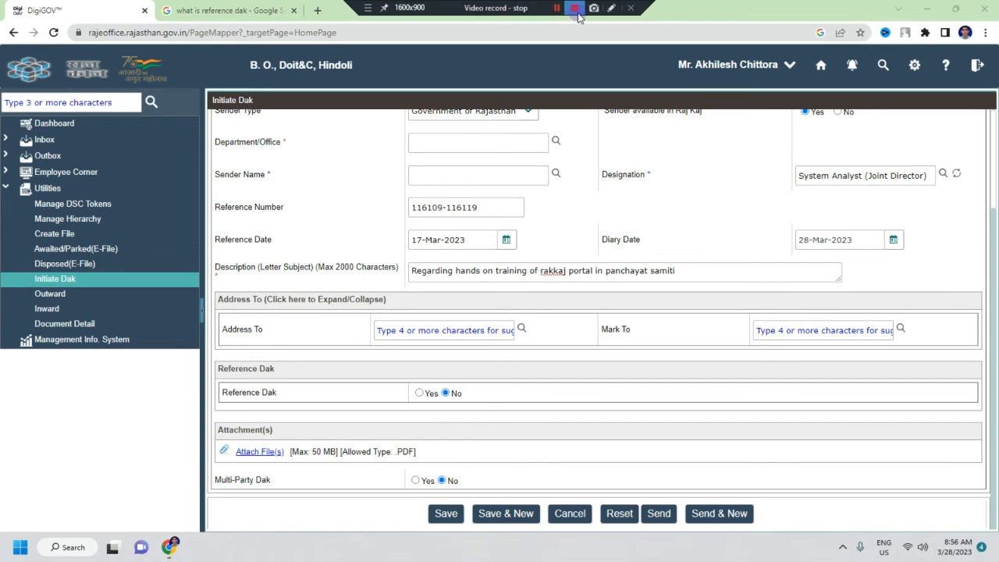
pyautogui.click(578, 15)
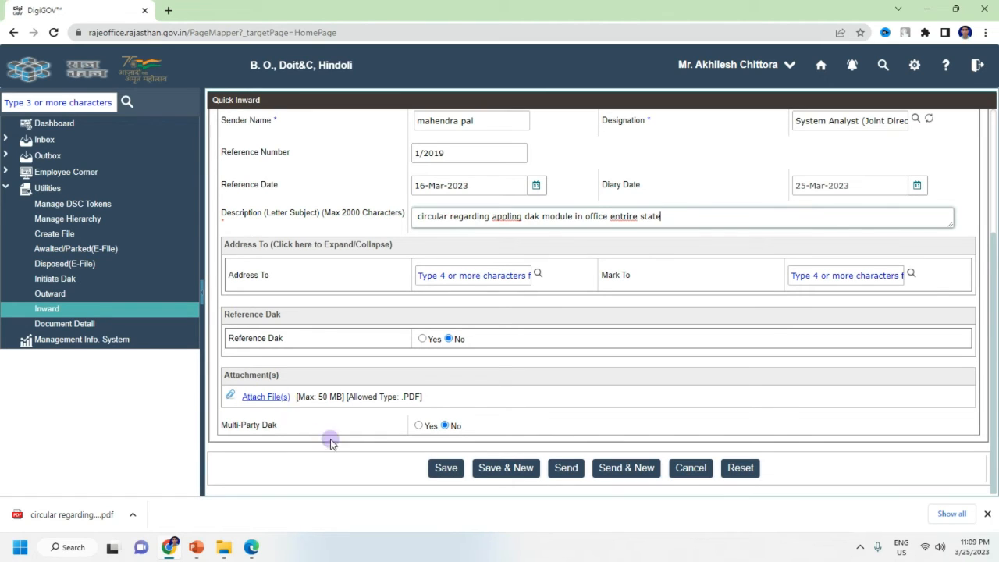
# Step: Attach and upload 'circular regarding dak from rajkaj dept.pdf' from the IMAGES AND ICONS folder
pyautogui.click(265, 396)
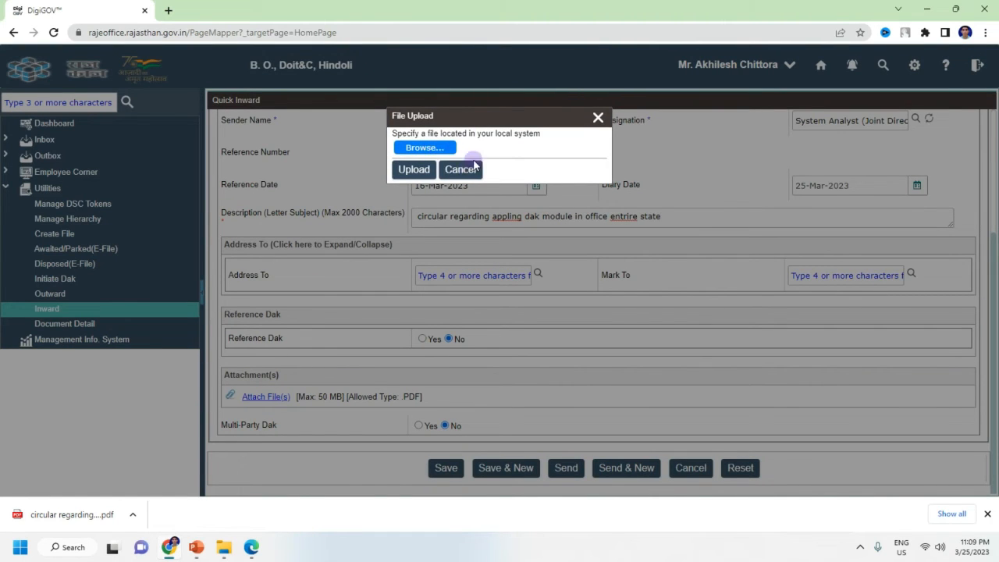
pyautogui.click(439, 148)
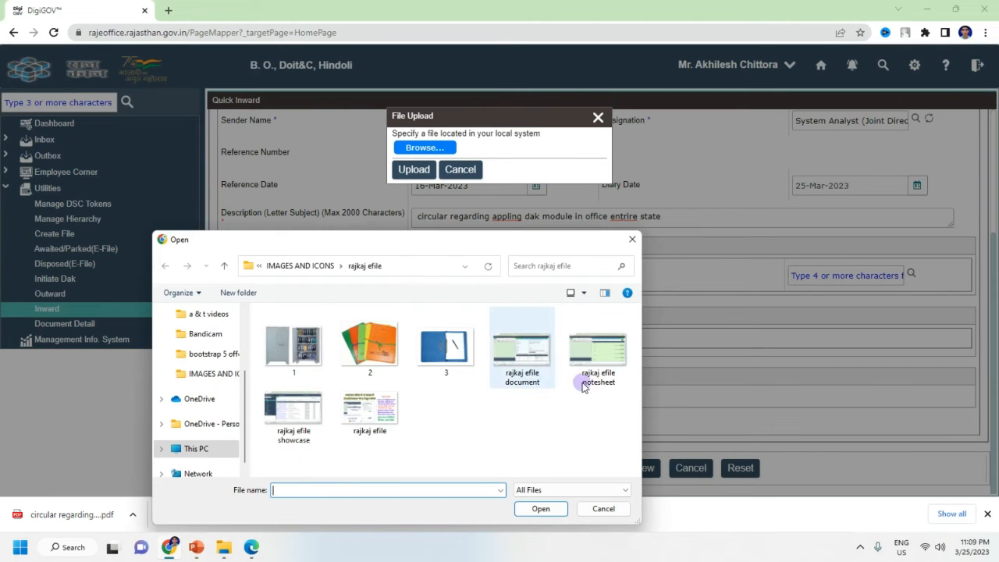
pyautogui.click(207, 376)
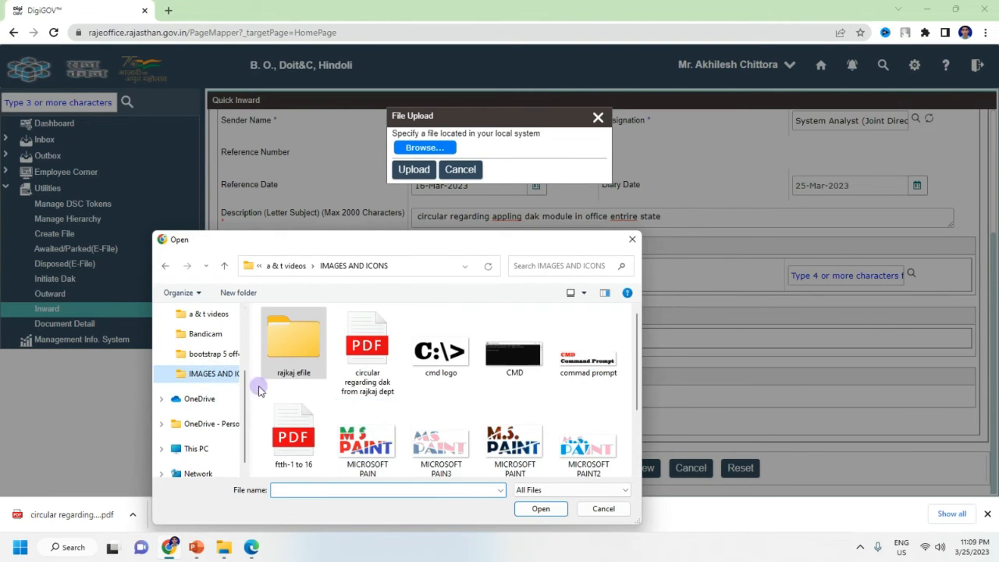
pyautogui.click(371, 358)
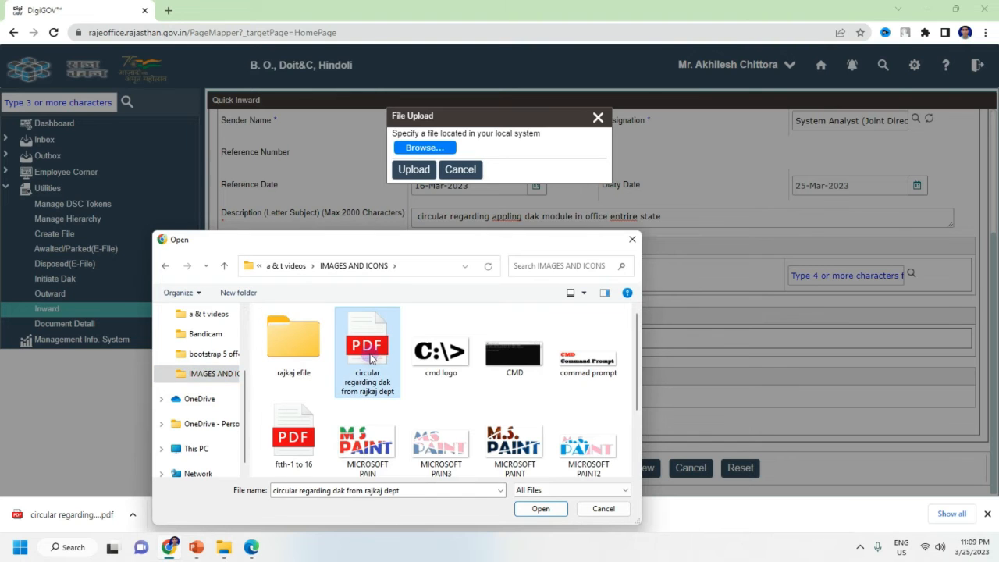
pyautogui.click(538, 510)
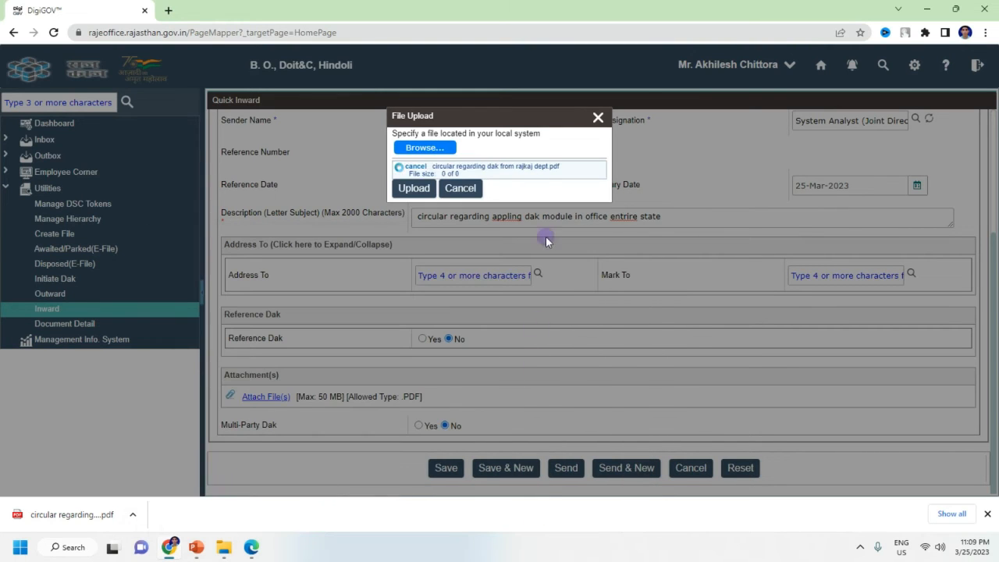
pyautogui.click(410, 190)
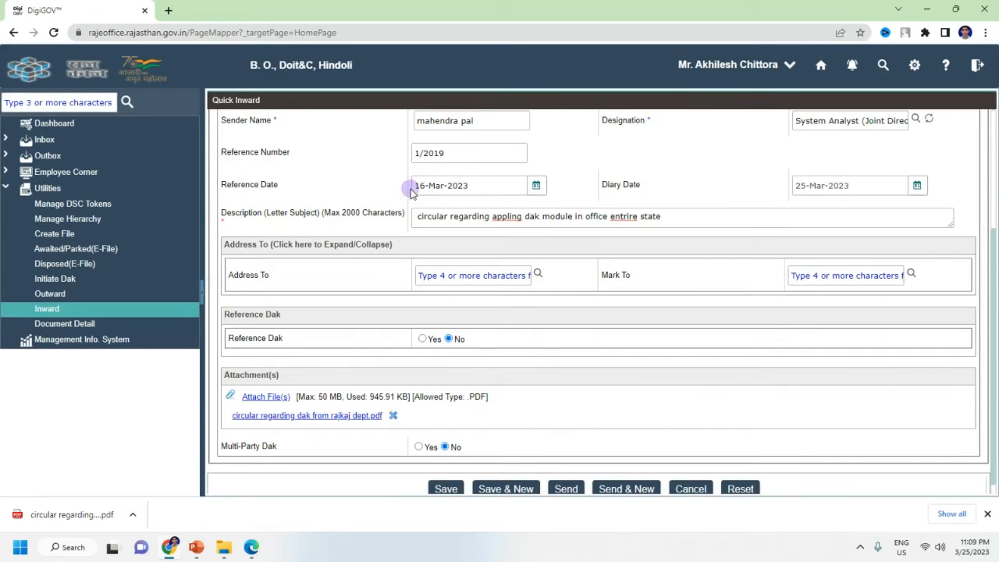
pyautogui.scroll(-1, 545, 390)
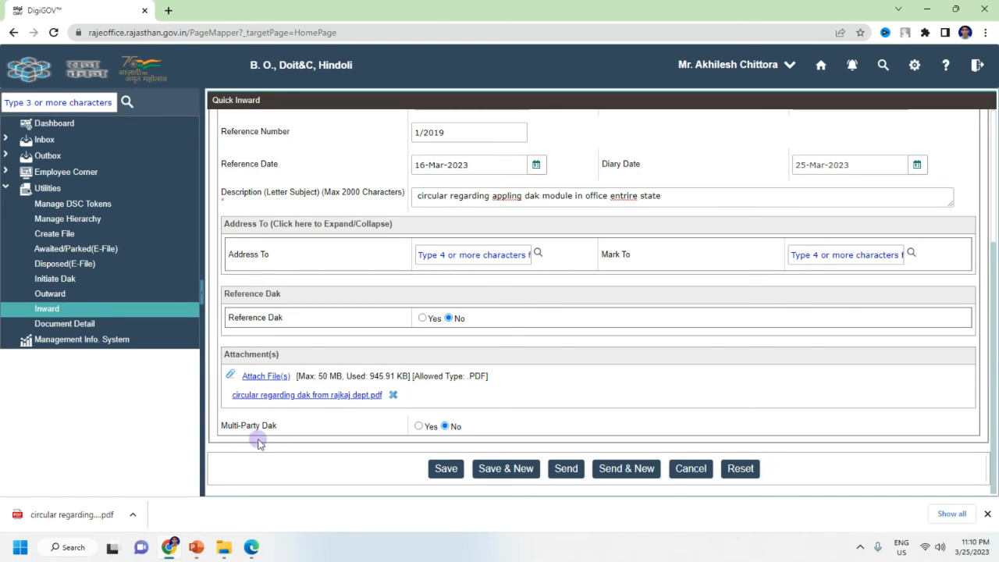
pyautogui.click(419, 426)
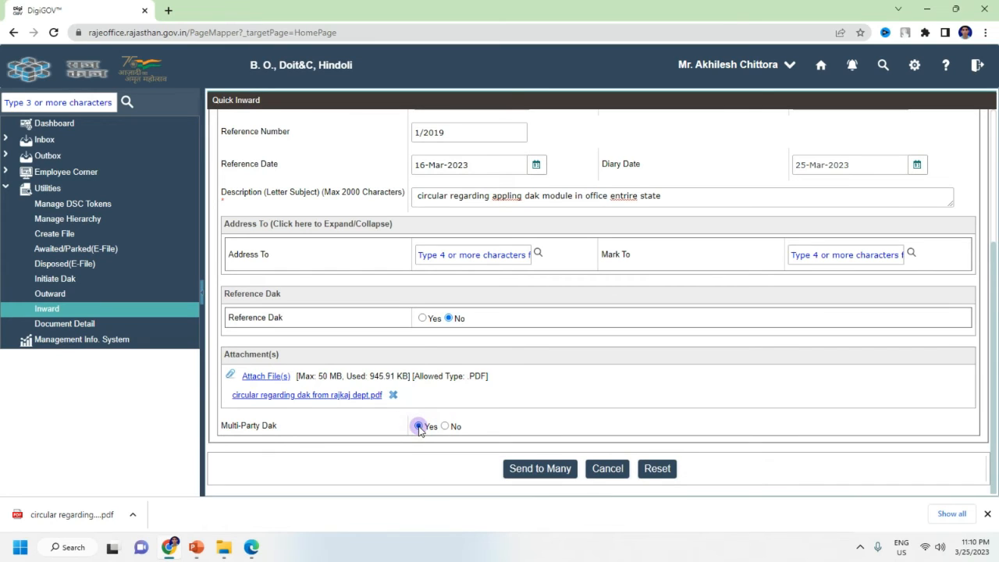
pyautogui.click(445, 426)
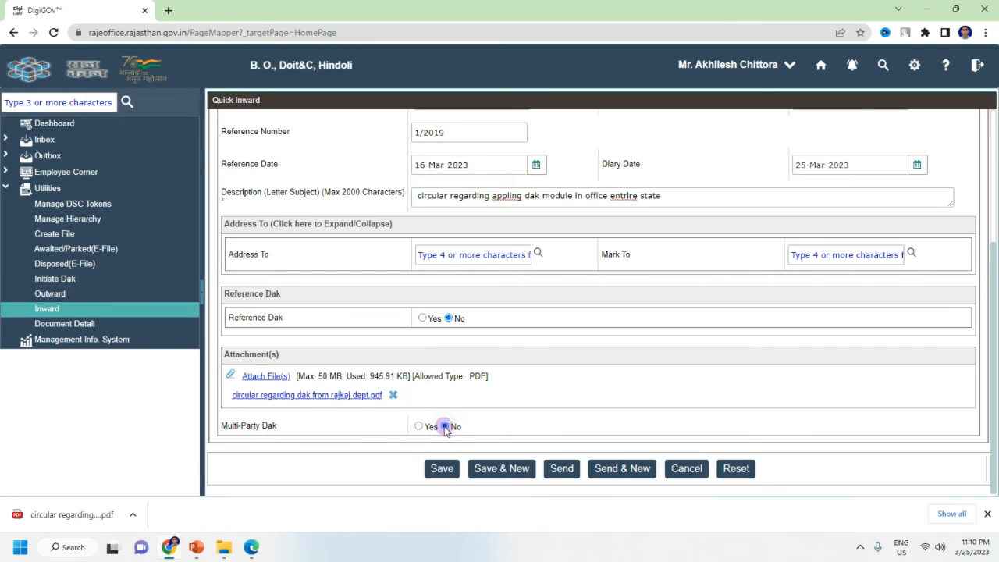
pyautogui.click(419, 426)
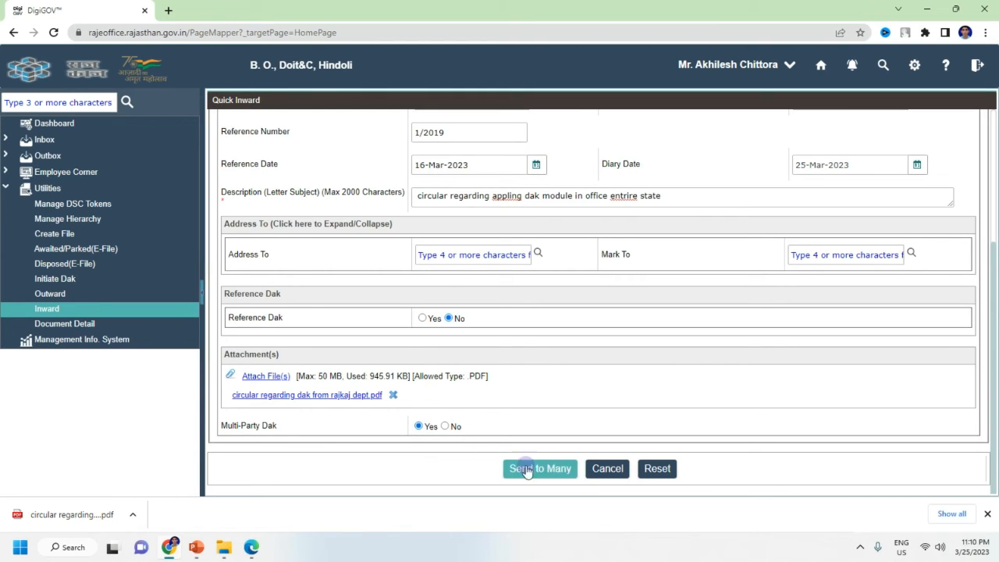
pyautogui.click(445, 426)
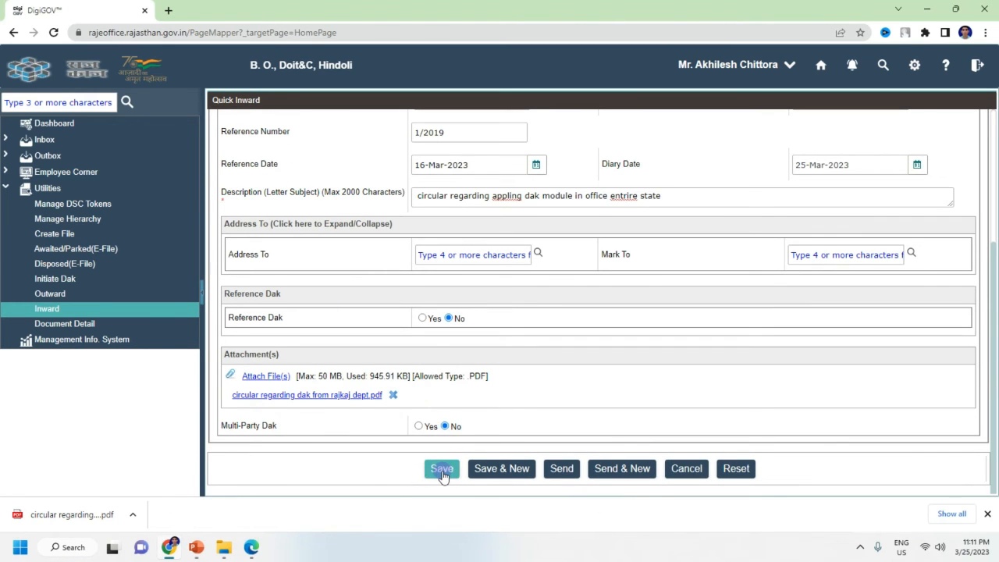
# Step: Save the circular inward dak and list the inbox's received Dak(s)
pyautogui.click(442, 470)
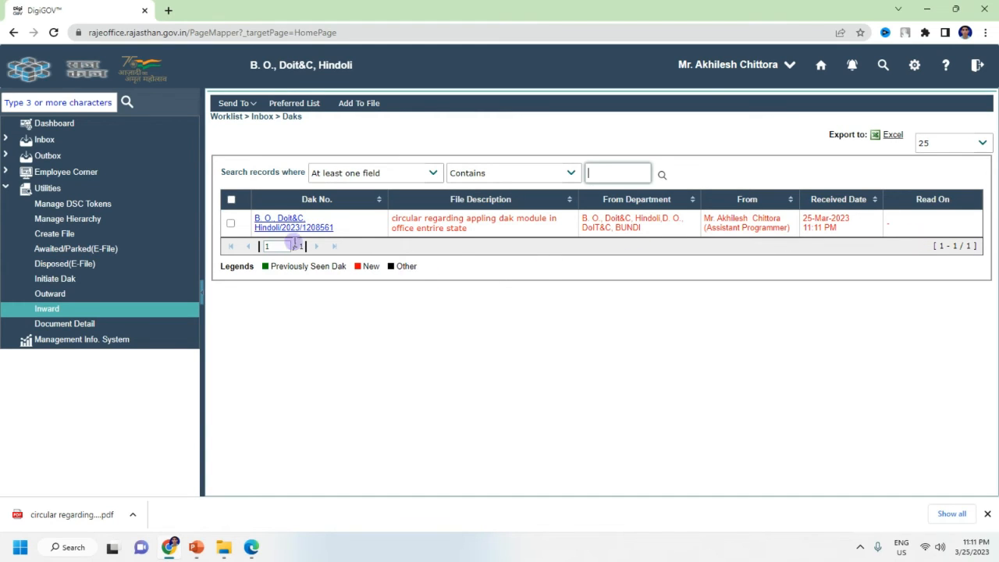
pyautogui.moveTo(309, 234)
pyautogui.click(49, 139)
pyautogui.click(47, 192)
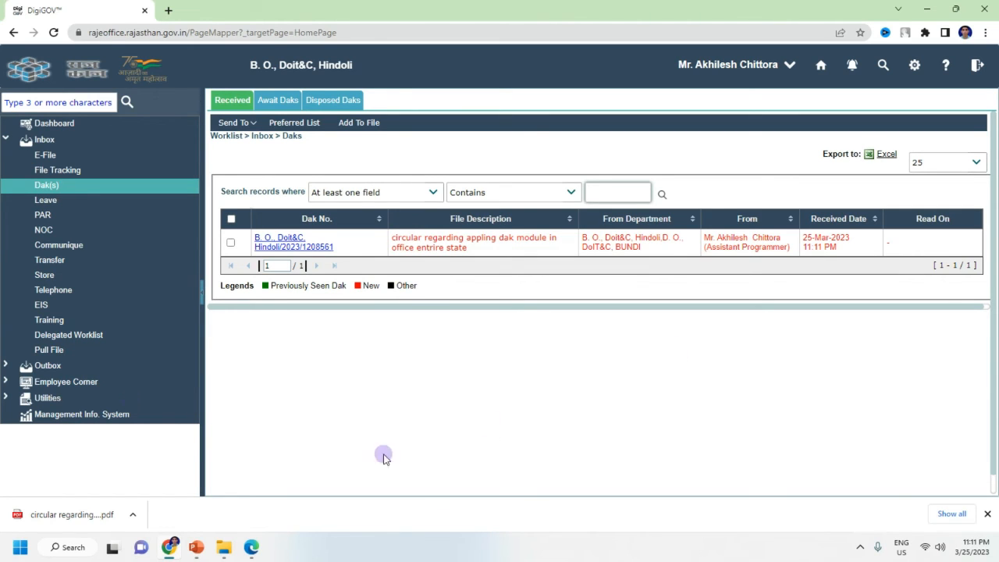
# Step: Return to the inbox's Dak(s) list and open the circular dak's details
pyautogui.click(48, 398)
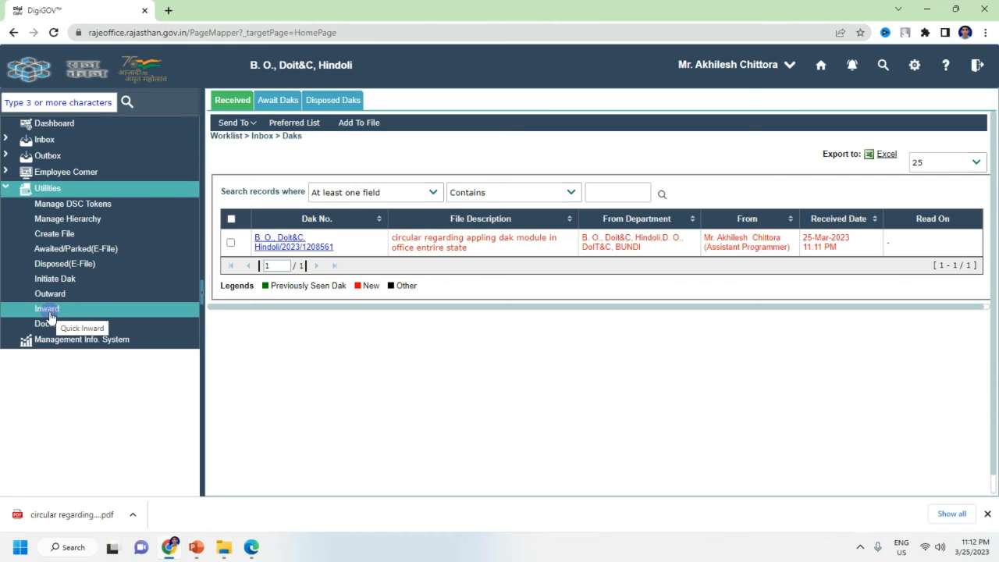
pyautogui.moveTo(257, 251)
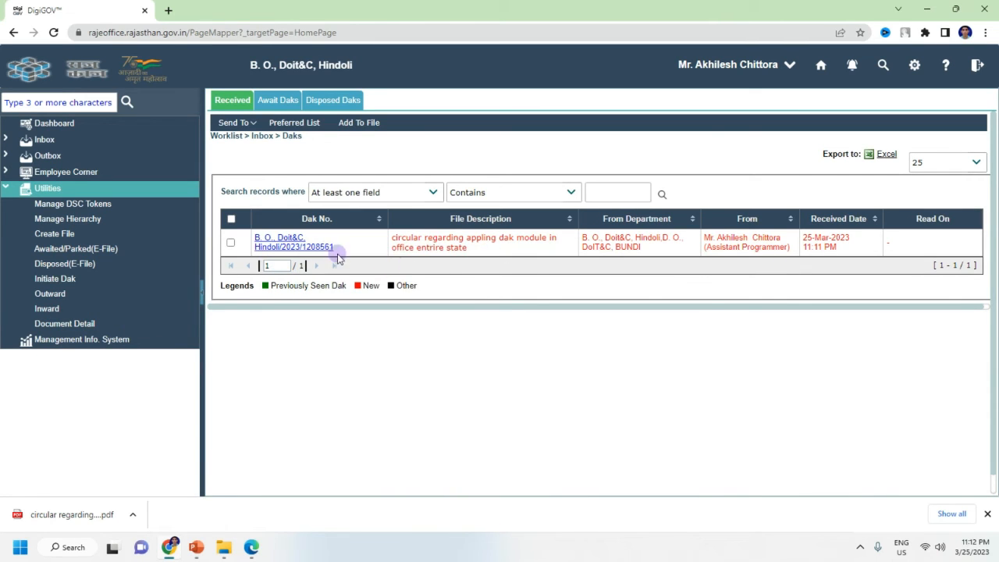
pyautogui.click(85, 144)
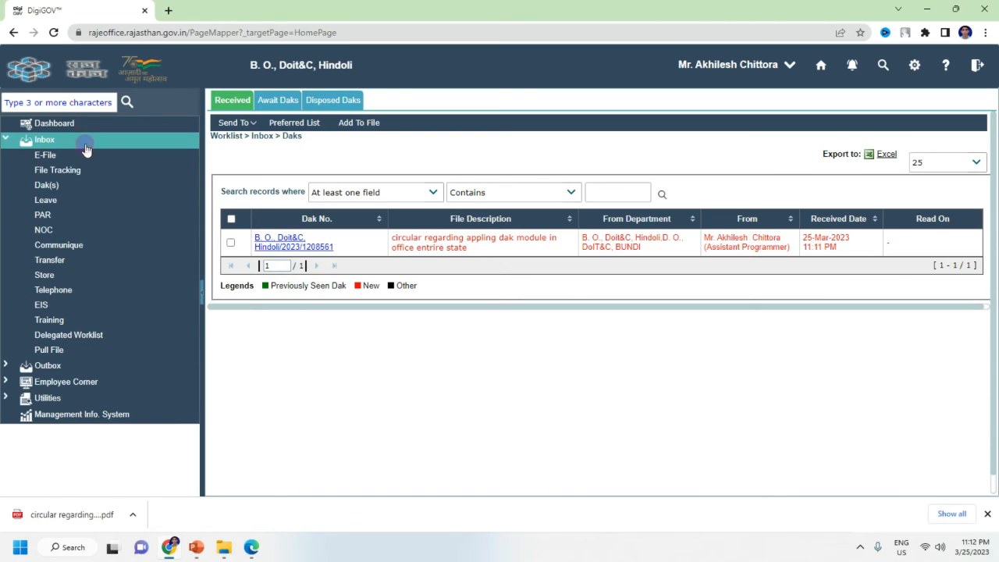
pyautogui.click(67, 189)
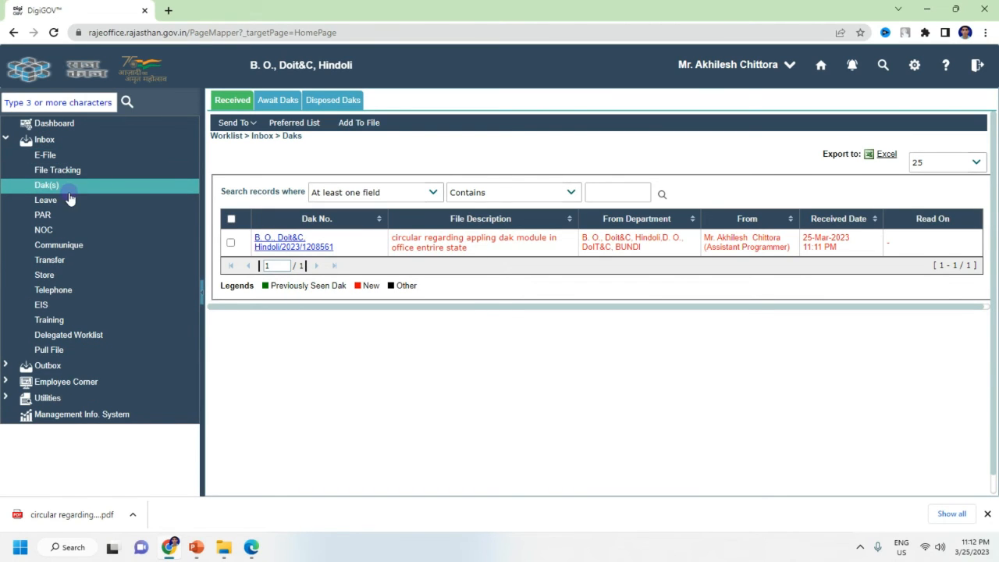
pyautogui.click(285, 238)
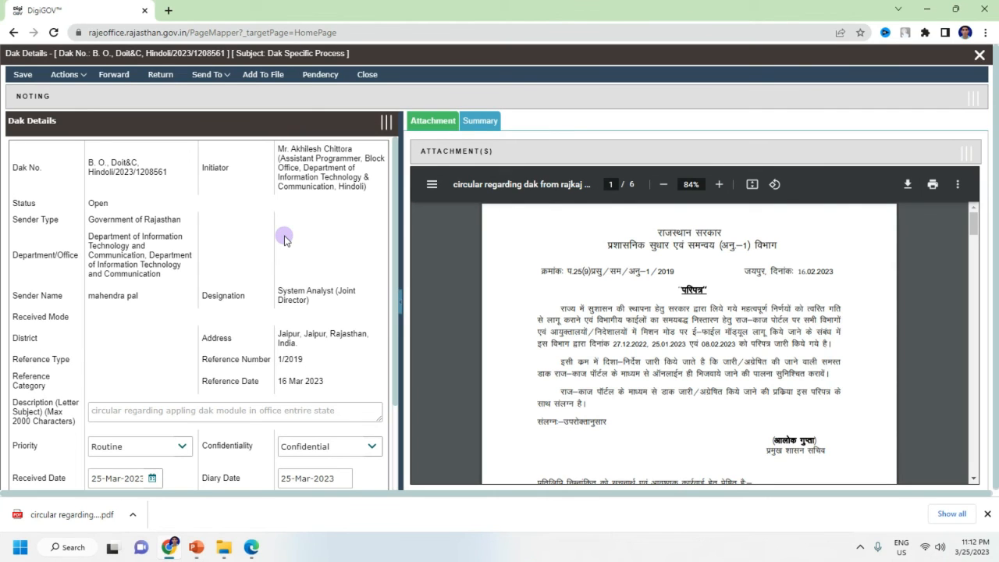
# Step: Scroll through the circular dak's details and PDF preview, then show the Send To options
pyautogui.scroll(-3, 290, 257)
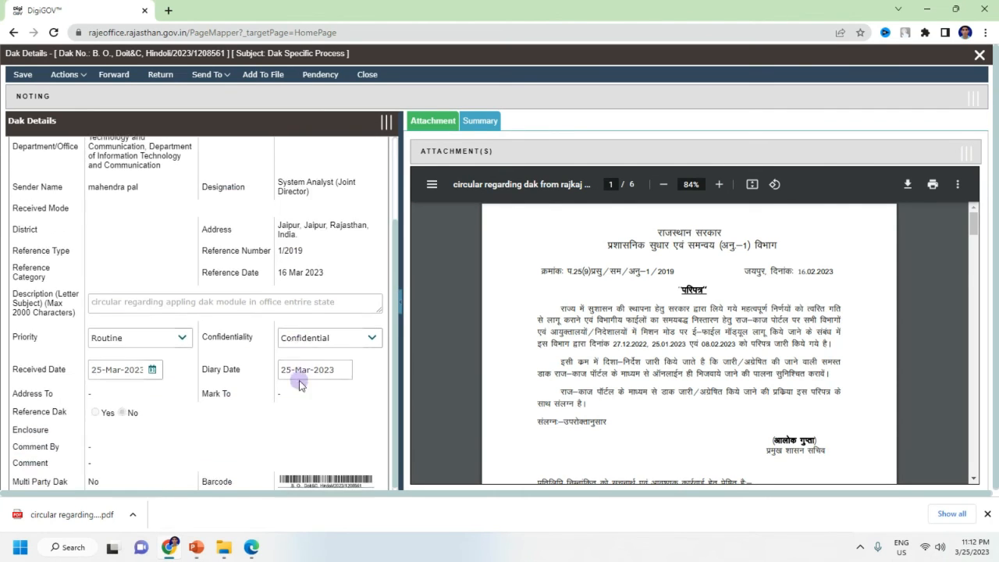
pyautogui.scroll(-2, 695, 318)
pyautogui.scroll(-6, 696, 317)
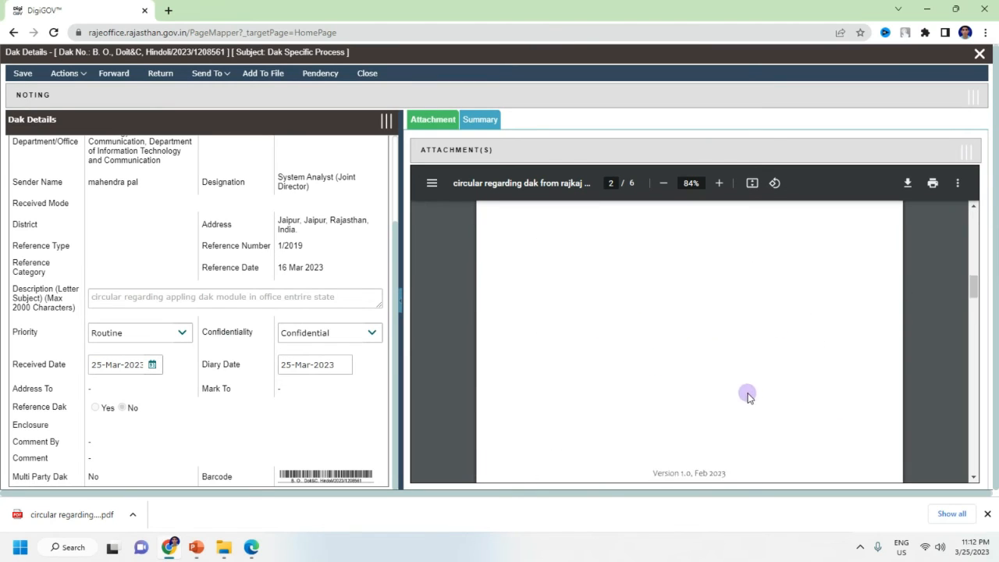
pyautogui.scroll(4, 750, 387)
pyautogui.scroll(5, 737, 387)
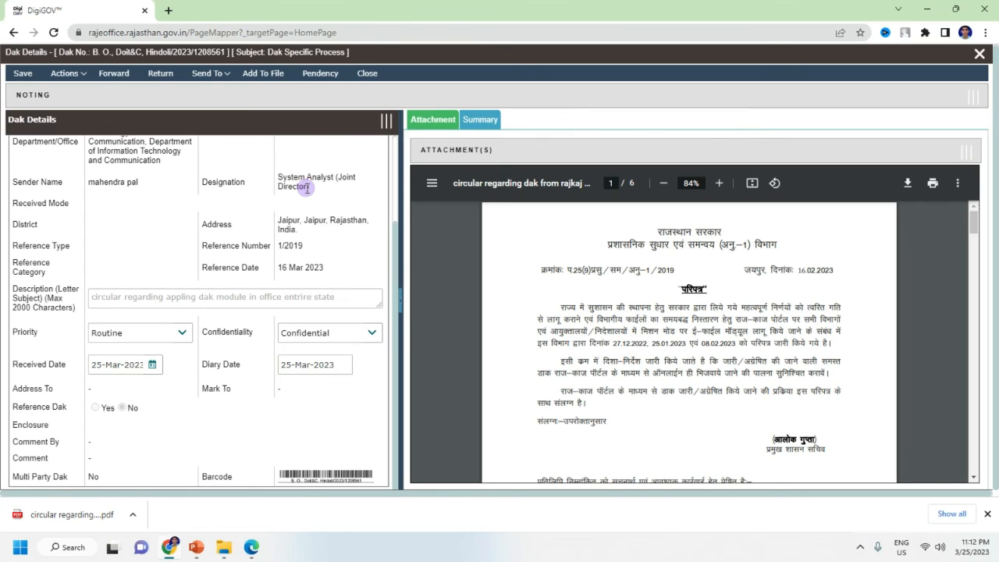
pyautogui.click(221, 75)
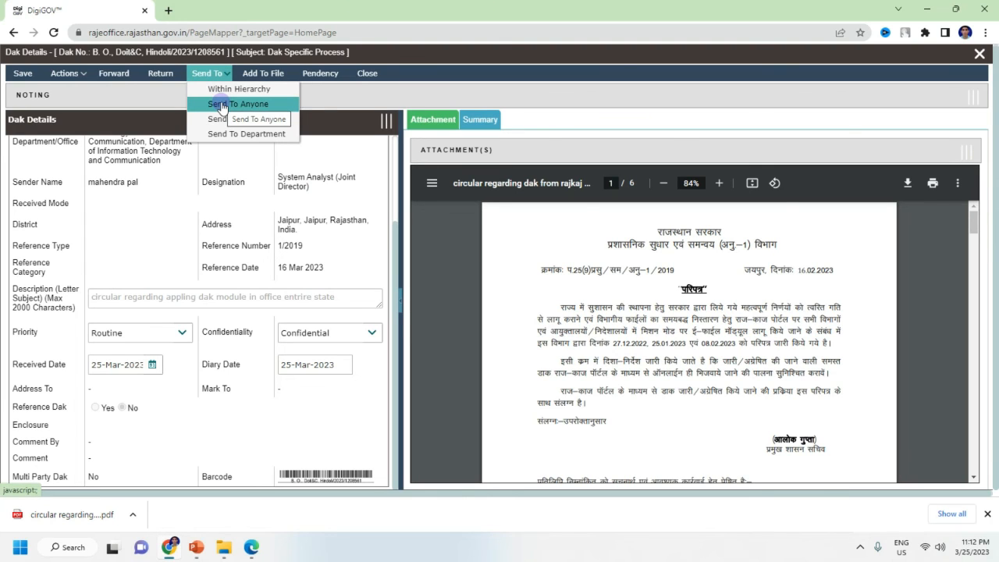
# Step: Via Send To Anyone, proceed with the Assistant Programmer from My Preferred List as recipient
pyautogui.click(221, 105)
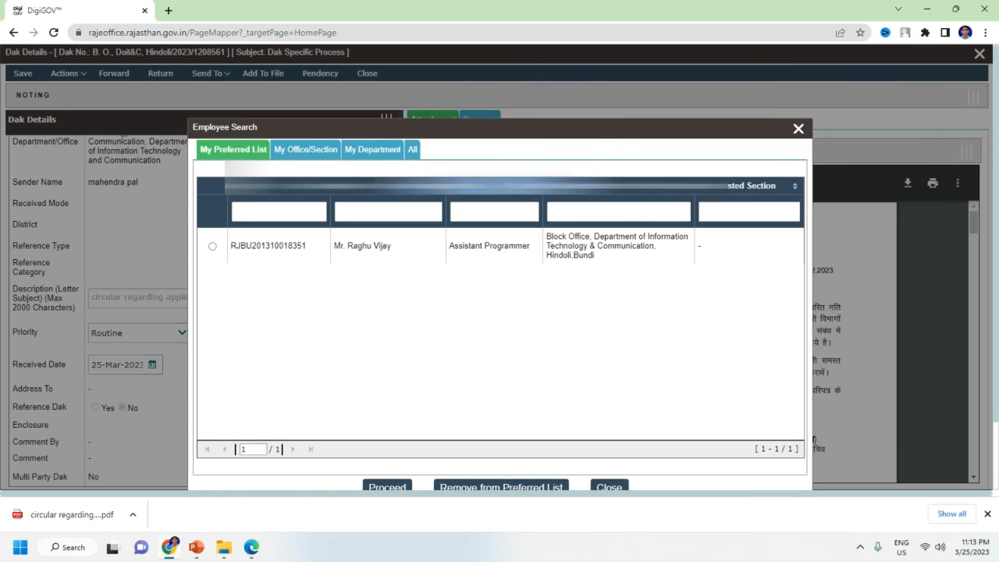
pyautogui.moveTo(505, 128); pyautogui.dragTo(508, 96)
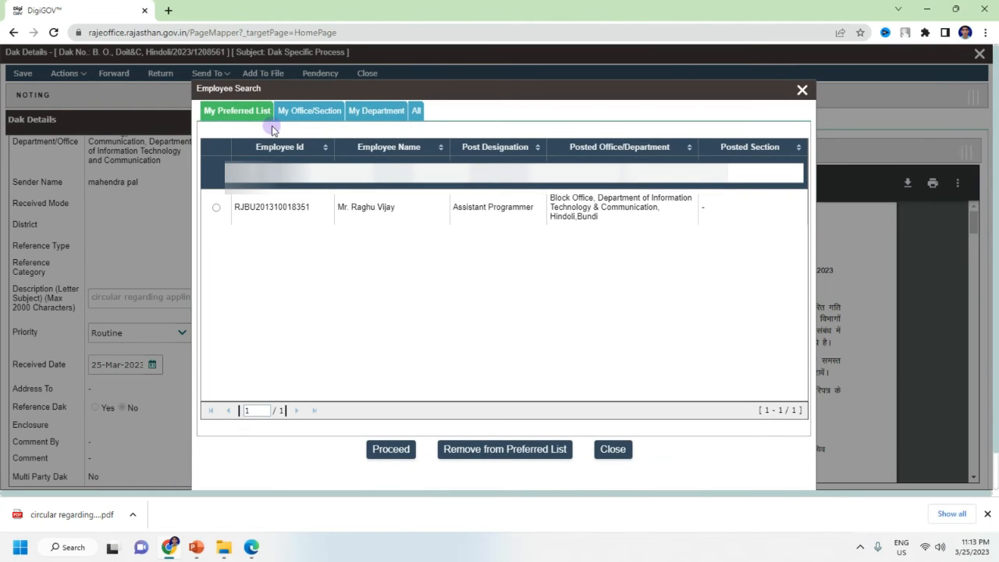
pyautogui.click(501, 296)
pyautogui.click(304, 111)
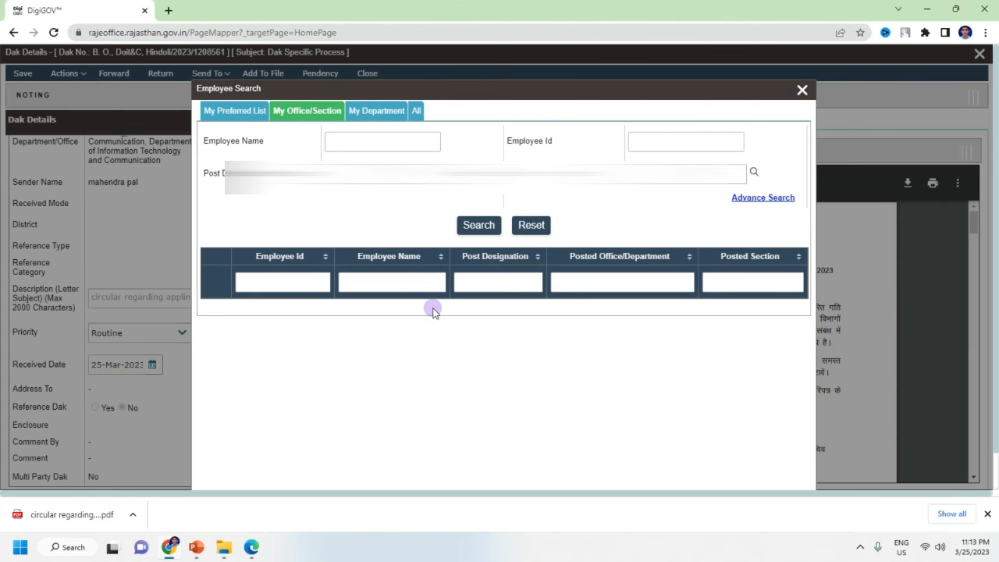
pyautogui.click(268, 114)
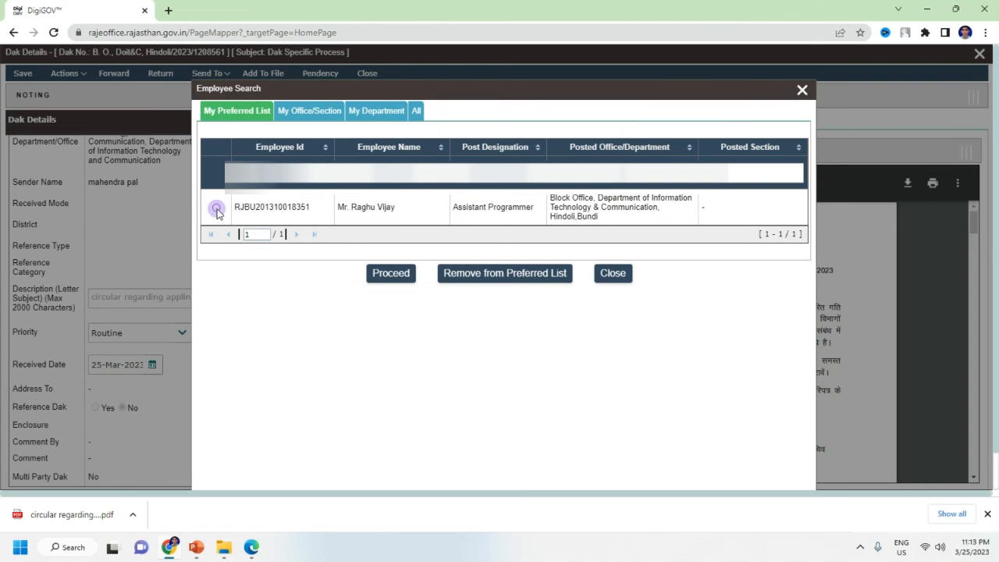
pyautogui.click(396, 286)
pyautogui.click(801, 90)
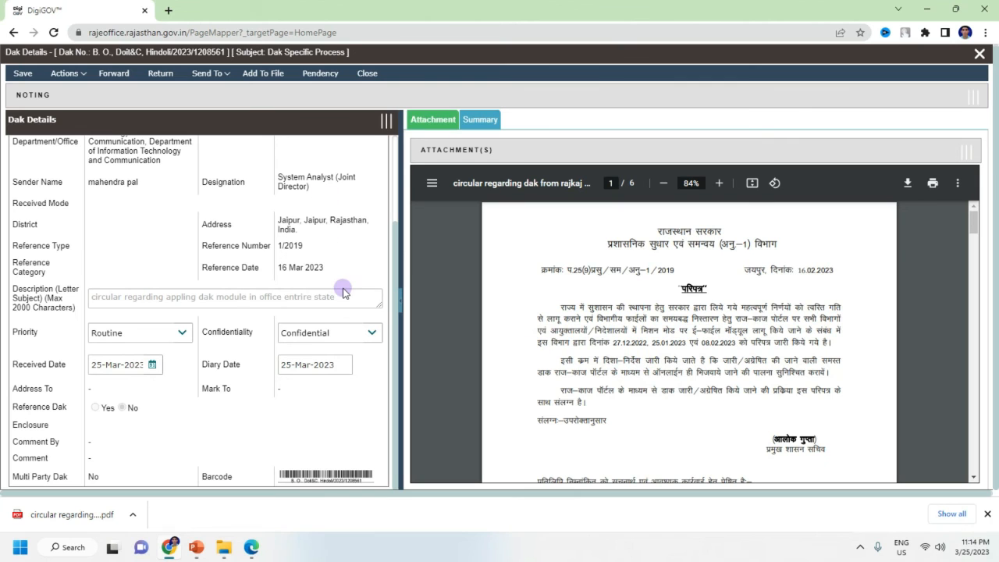
# Step: Glance over the attached circular PDF and bring up the Add Dak To File list of 40 e-files
pyautogui.scroll(-5, 498, 368)
pyautogui.scroll(5, 497, 375)
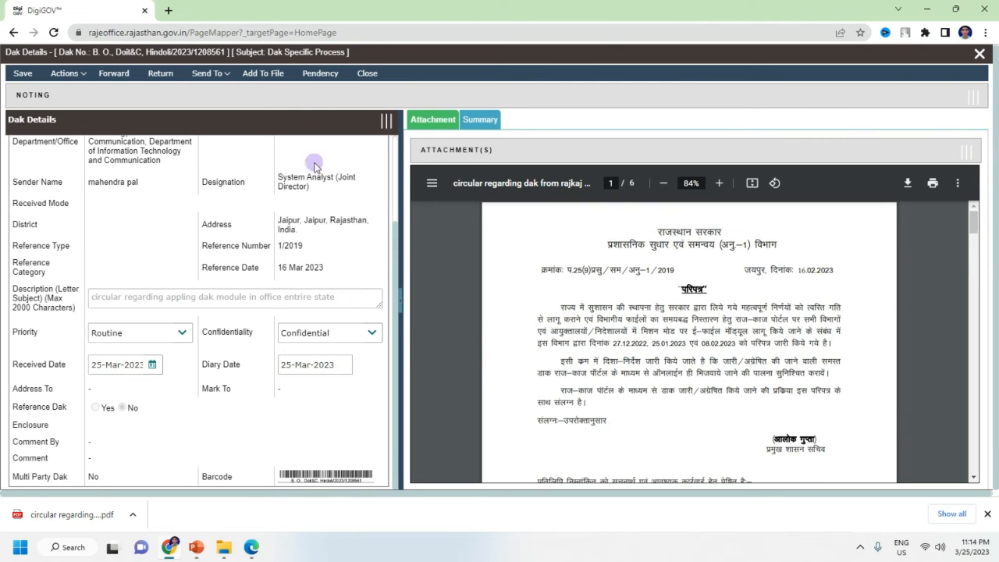
pyautogui.click(267, 78)
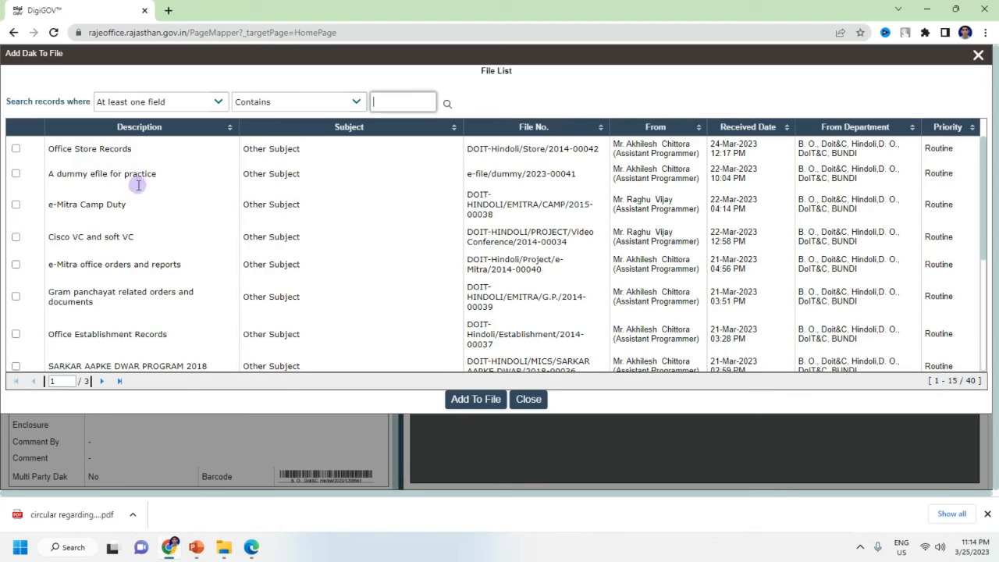
# Step: Scroll the Add Dak To File list and close it without attaching the dak
pyautogui.scroll(-3, 133, 181)
pyautogui.scroll(3, 142, 273)
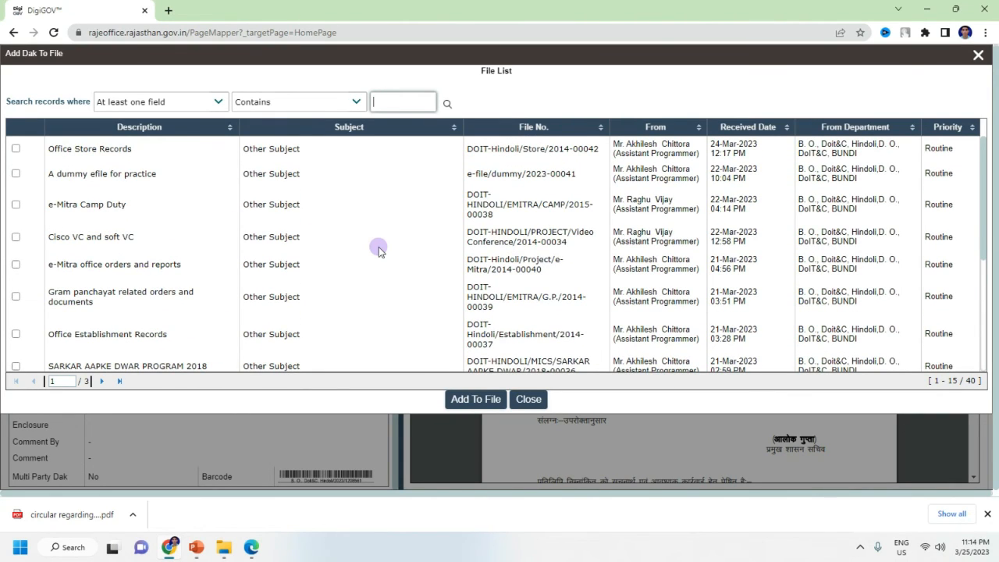
pyautogui.scroll(-3, 380, 250)
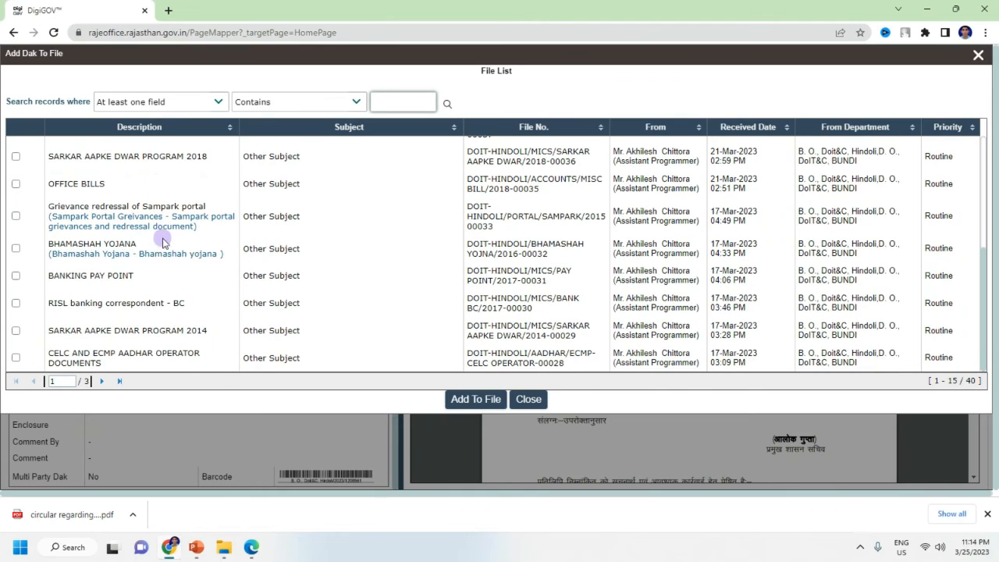
pyautogui.scroll(3, 156, 338)
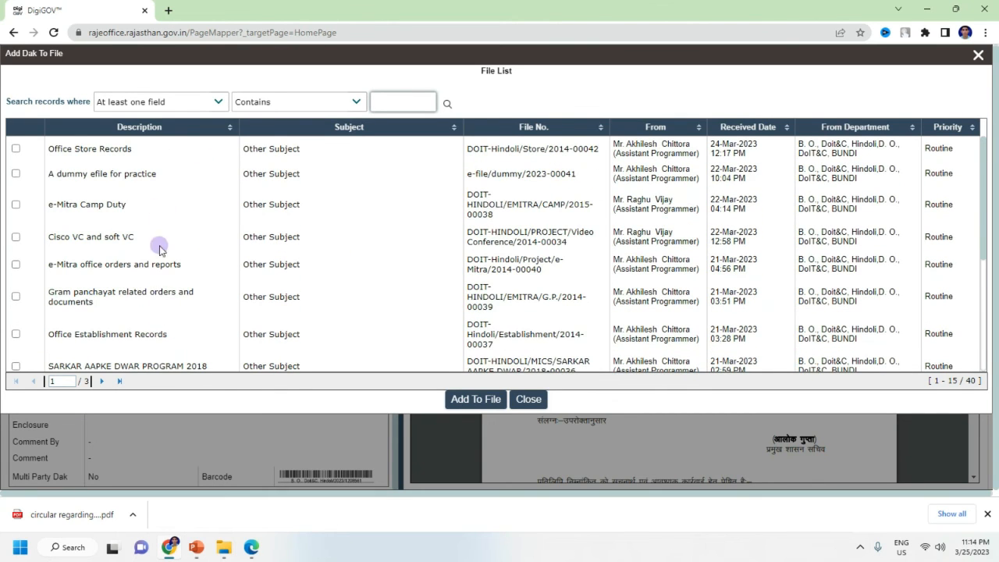
pyautogui.scroll(-3, 183, 336)
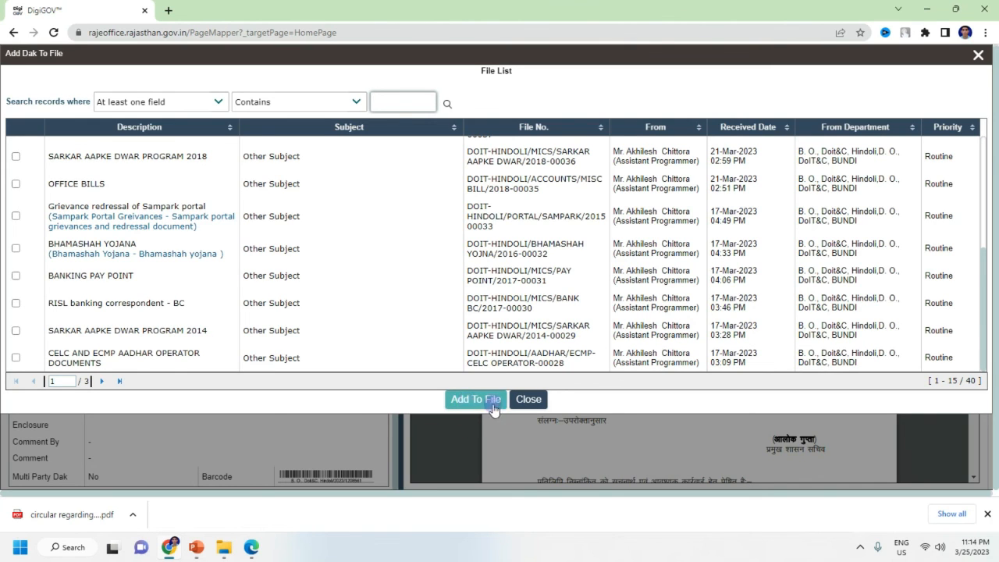
pyautogui.click(529, 400)
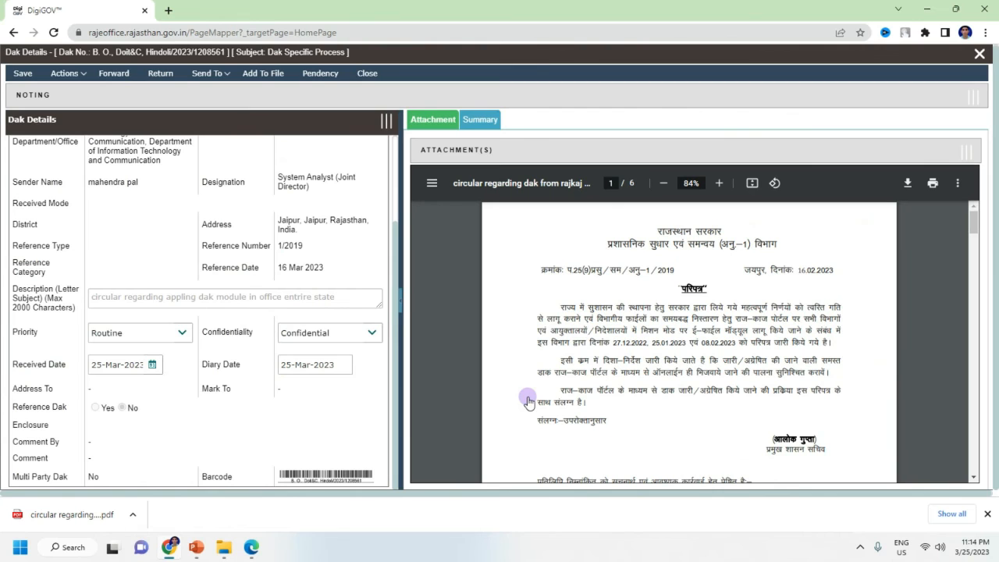
# Step: Close the dak details and open e-file/dummy/2023-00041 from the E-File inbox
pyautogui.click(980, 54)
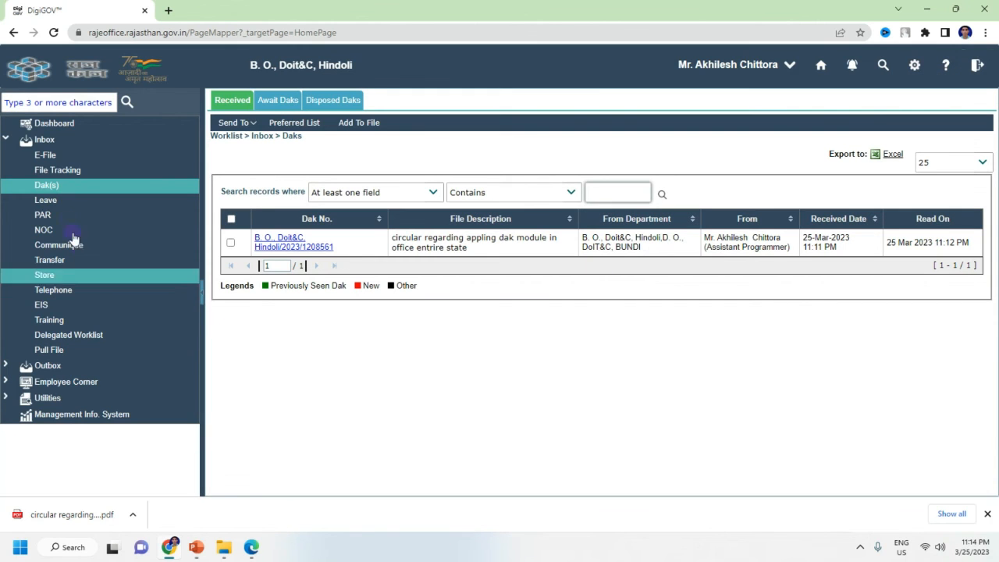
pyautogui.click(45, 155)
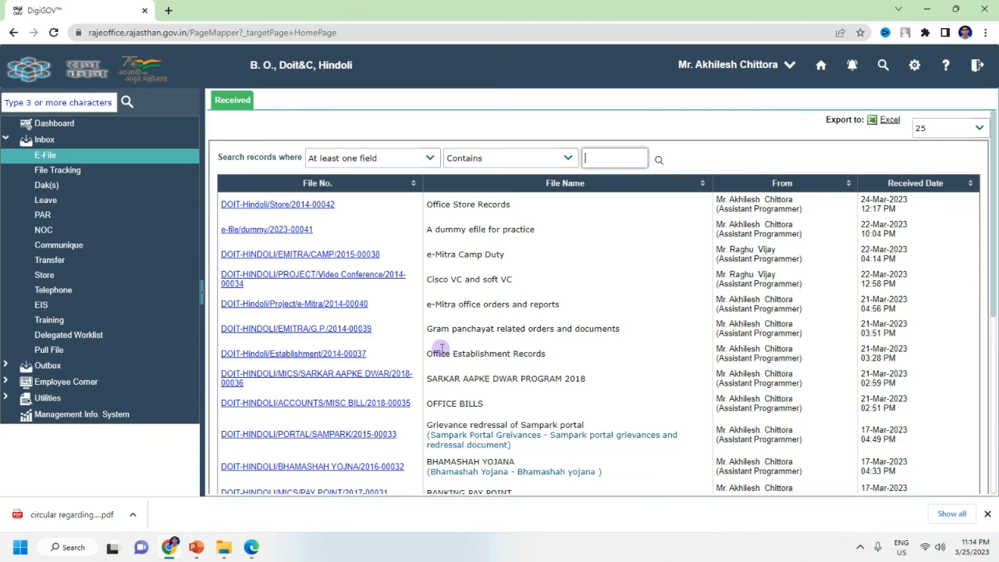
pyautogui.click(264, 229)
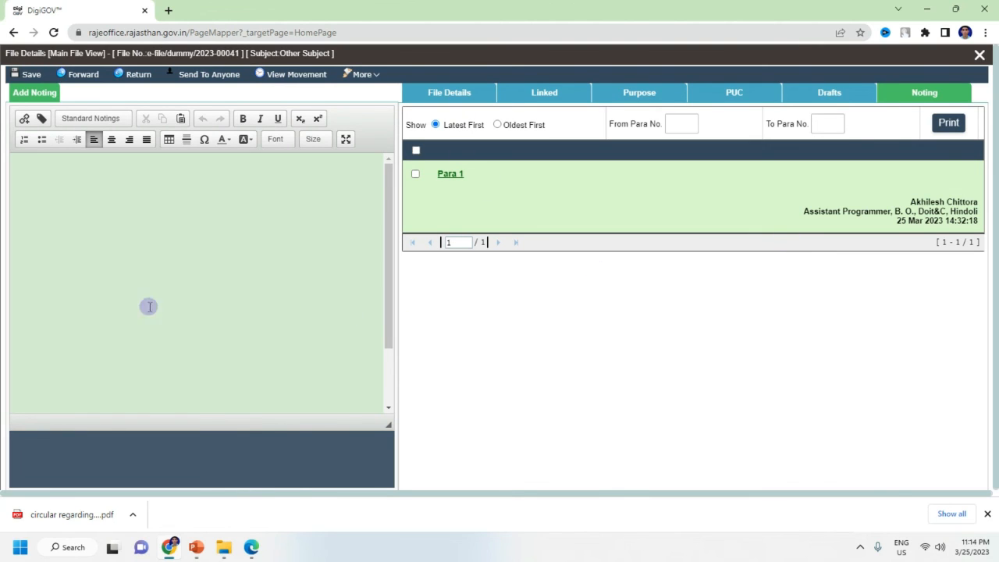
# Step: Try adding the circular dak as PUC from the inbox, dismiss the list, and close the e-file
pyautogui.click(747, 97)
pyautogui.click(681, 146)
pyautogui.click(16, 211)
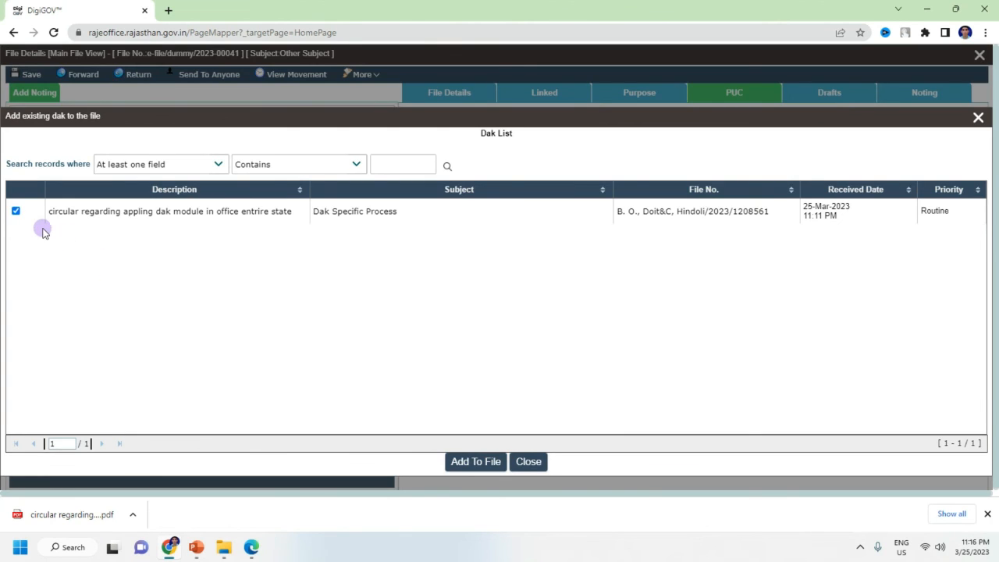
pyautogui.click(479, 463)
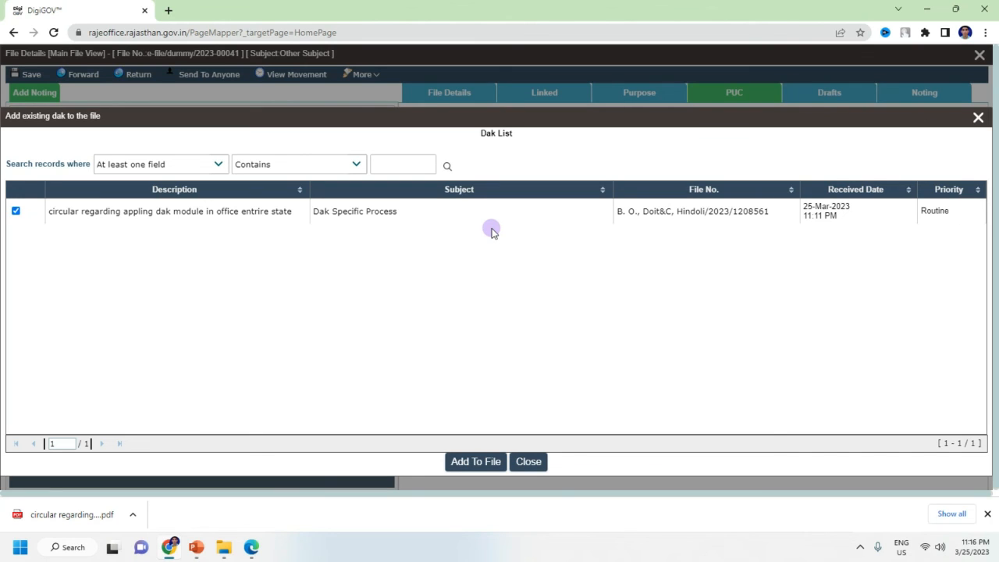
pyautogui.click(531, 462)
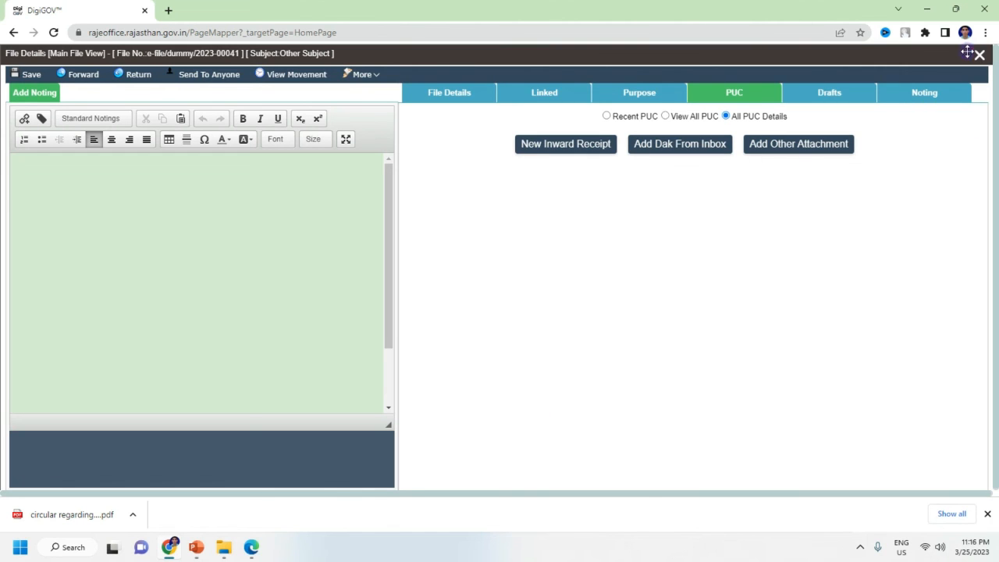
pyautogui.click(979, 57)
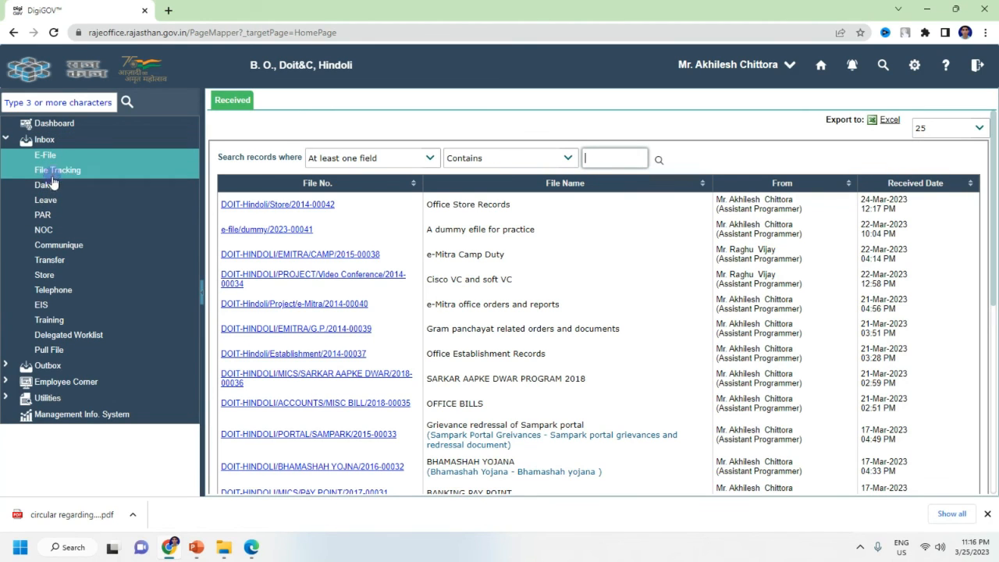
# Step: Reopen the circular dak from Dak(s) and bring up its Add To File list of e-files
pyautogui.click(49, 186)
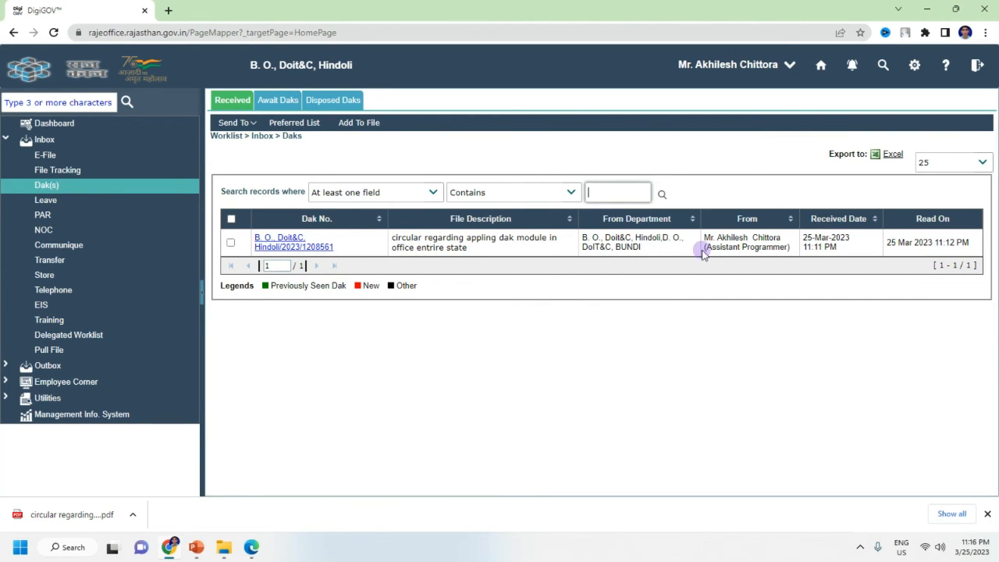
pyautogui.click(286, 246)
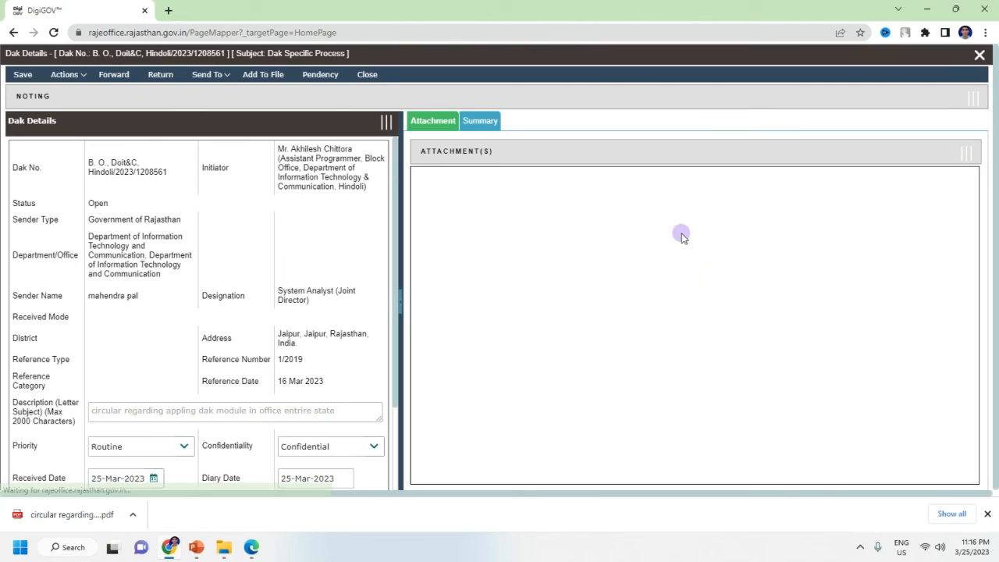
pyautogui.scroll(-10, 737, 377)
pyautogui.scroll(10, 737, 378)
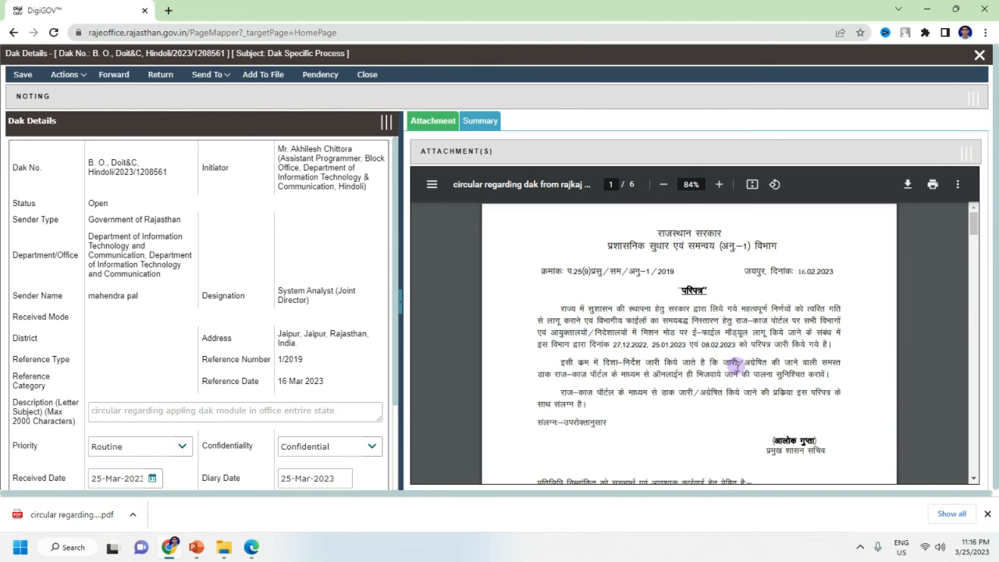
pyautogui.click(265, 82)
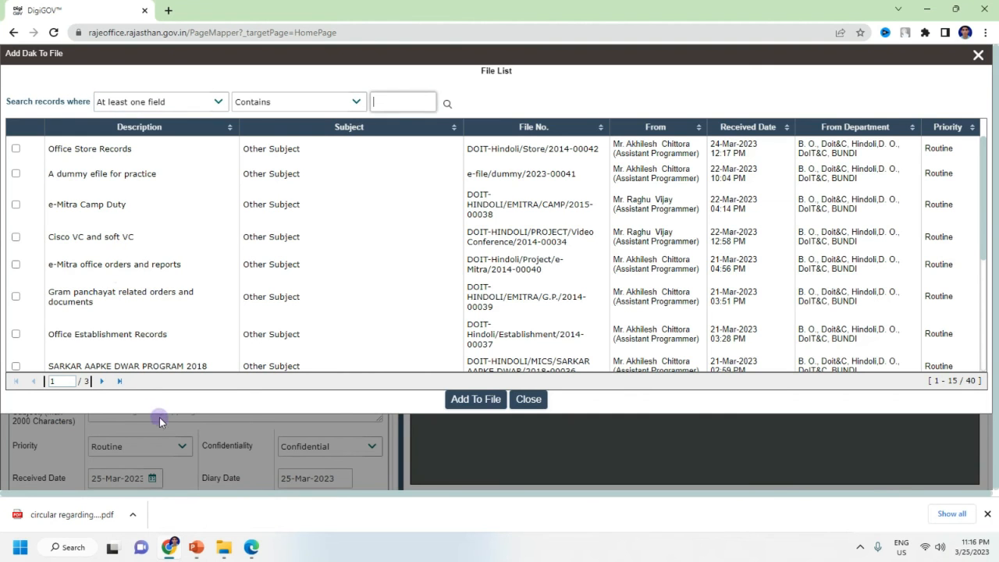
# Step: Close the Add Dak To File list and Dak Details, leaving the circular dak unattached in the inbox
pyautogui.scroll(-3, 135, 244)
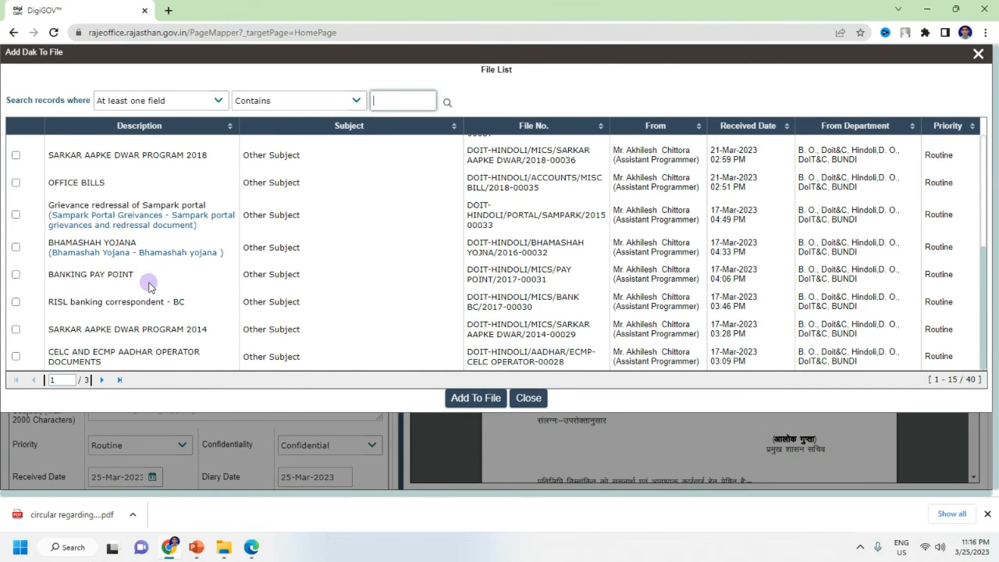
pyautogui.scroll(3, 148, 280)
pyautogui.click(16, 148)
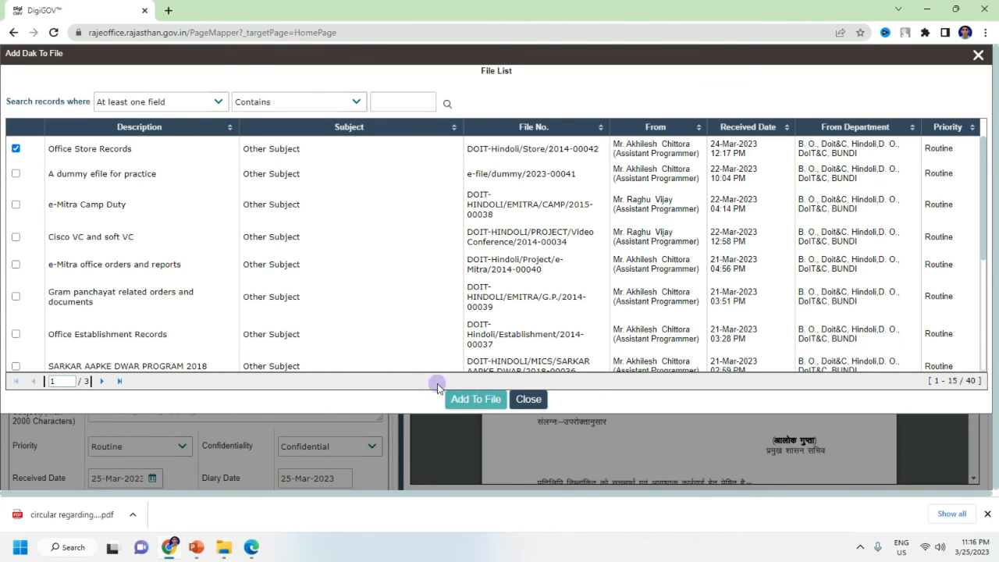
pyautogui.click(520, 399)
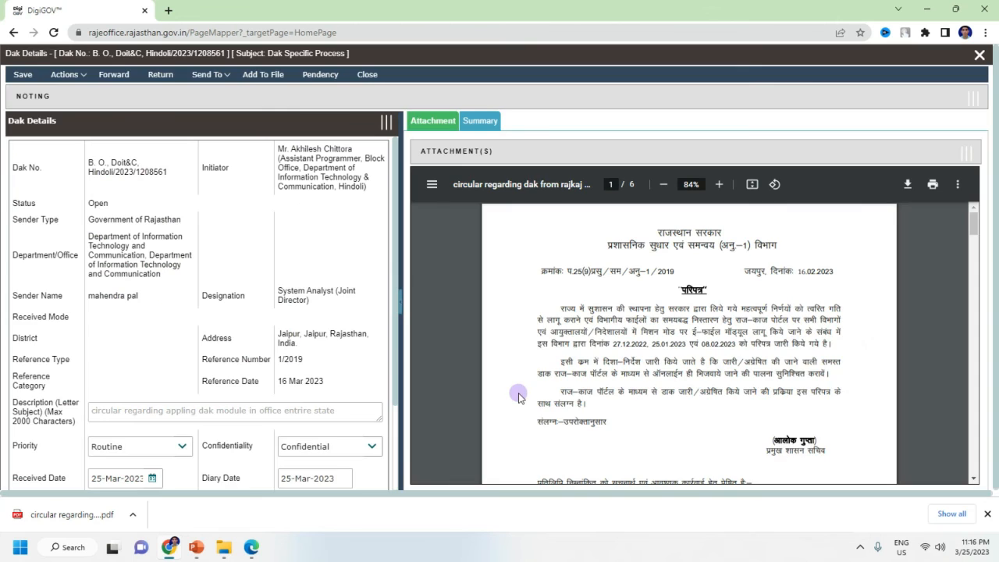
pyautogui.click(980, 55)
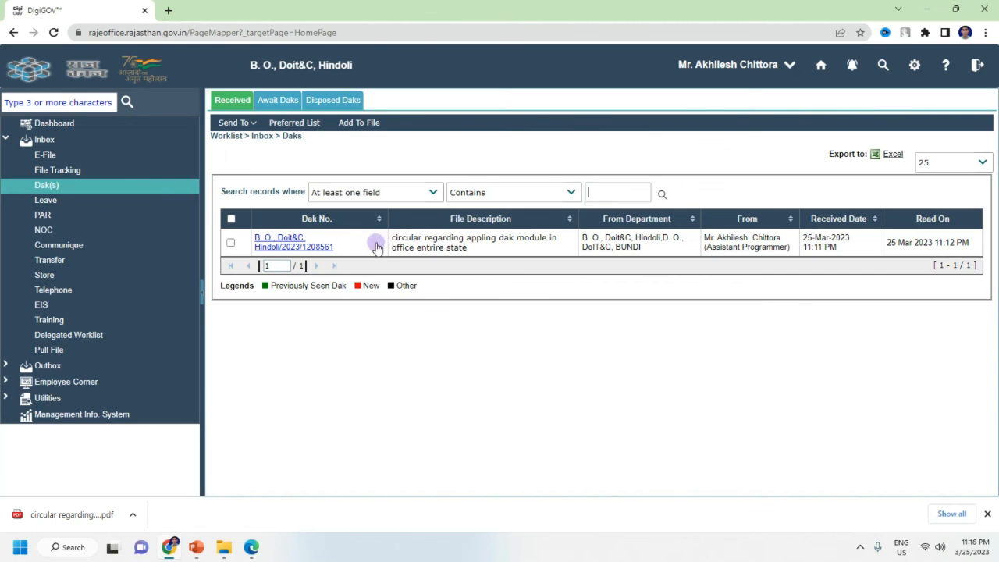
# Step: Open e-file e-file/dummy/2023-00041 from the received e-files and switch to its PUC section
pyautogui.click(50, 156)
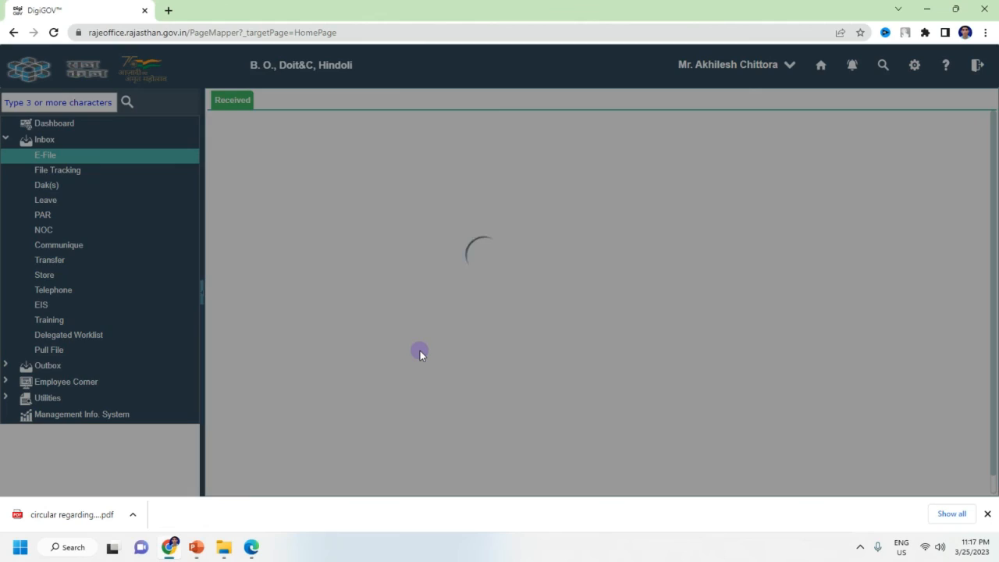
pyautogui.scroll(-5, 380, 319)
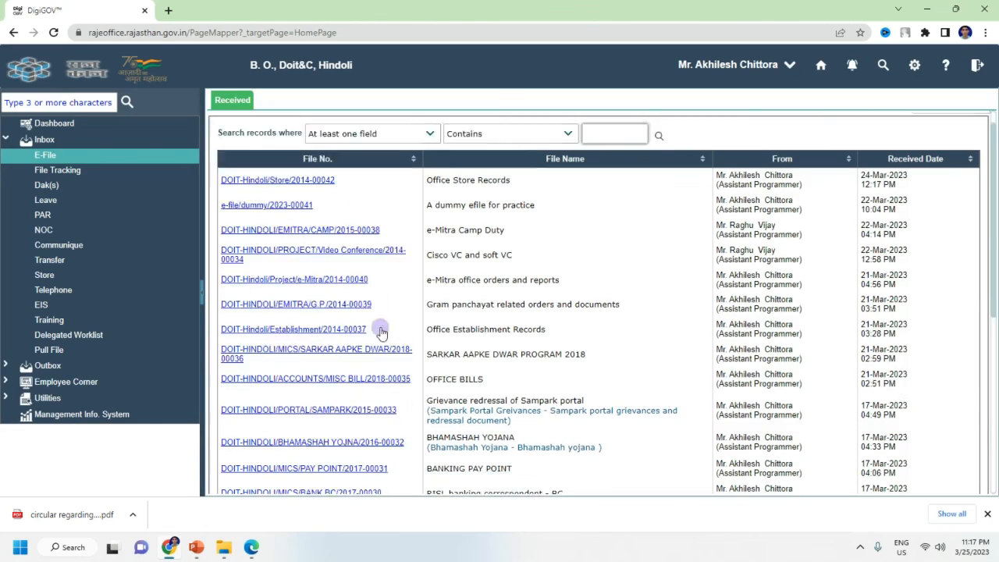
pyautogui.scroll(3, 386, 412)
pyautogui.scroll(3, 386, 412)
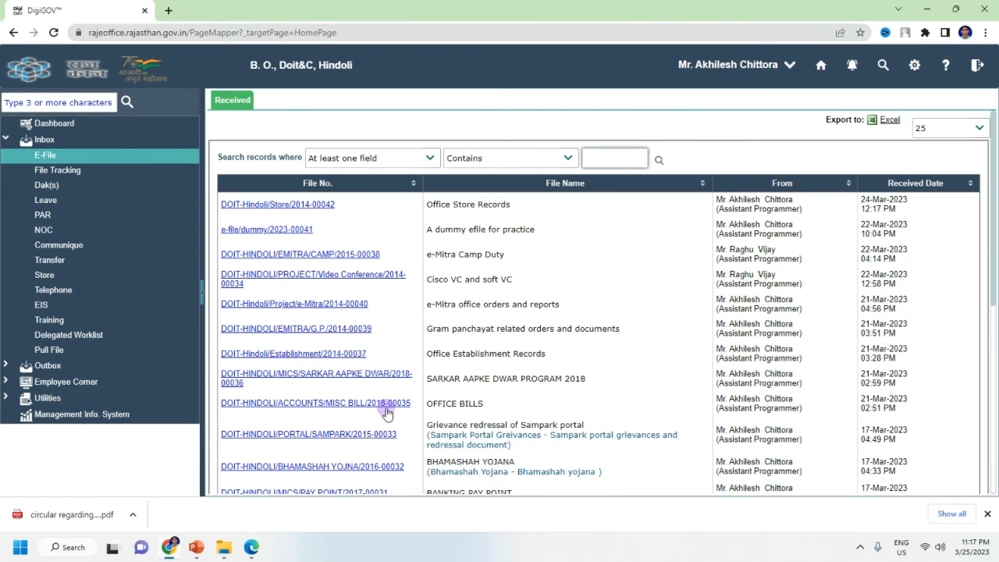
pyautogui.click(323, 257)
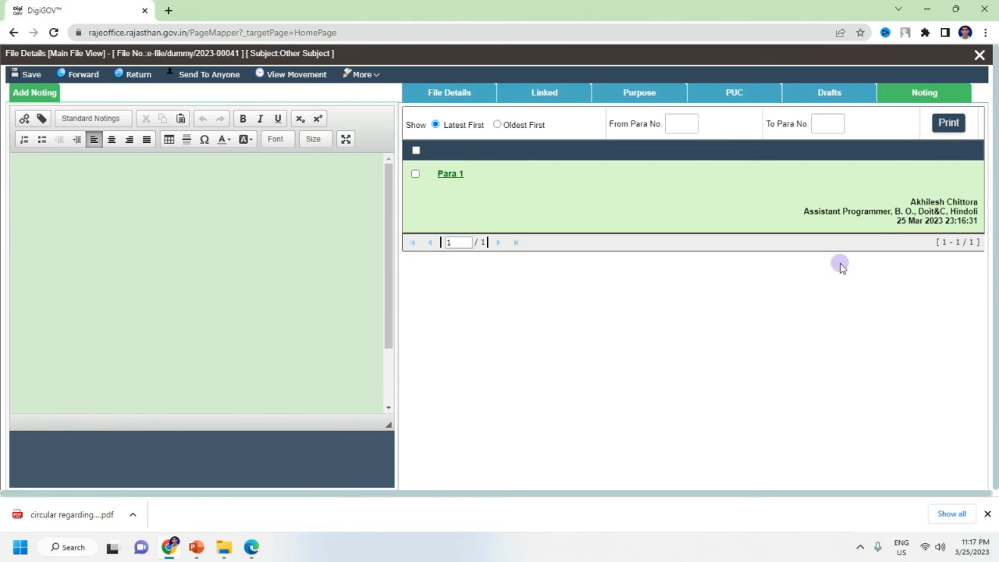
pyautogui.click(734, 96)
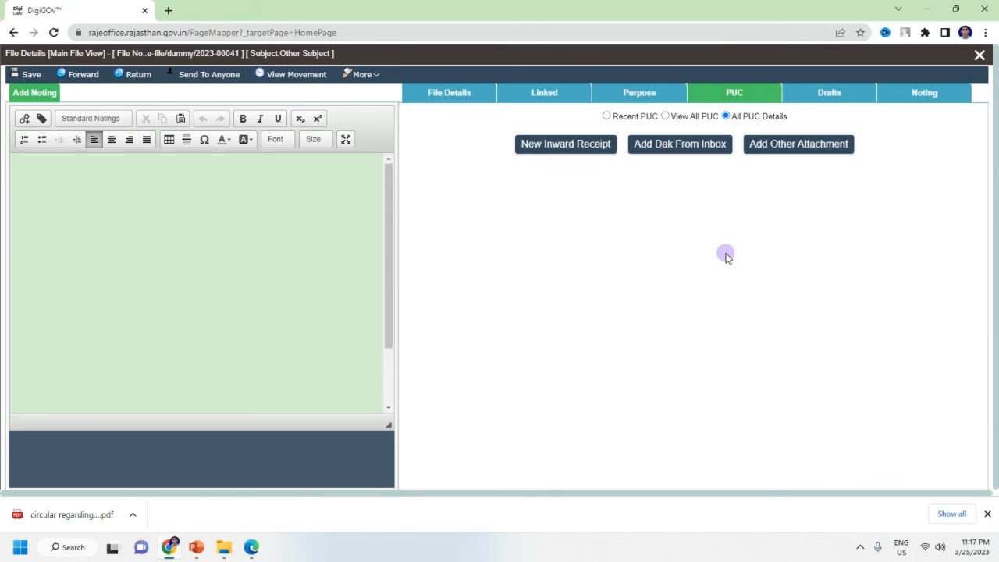
# Step: Attach the circular dak from the inbox to the e-file as PUC 1, pages 1-6
pyautogui.click(690, 150)
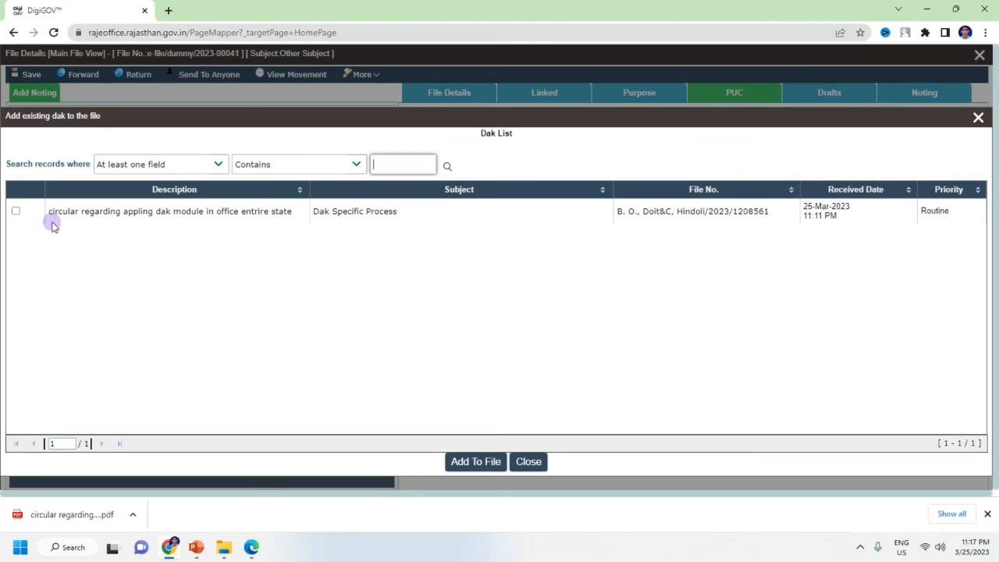
pyautogui.click(16, 212)
pyautogui.click(477, 462)
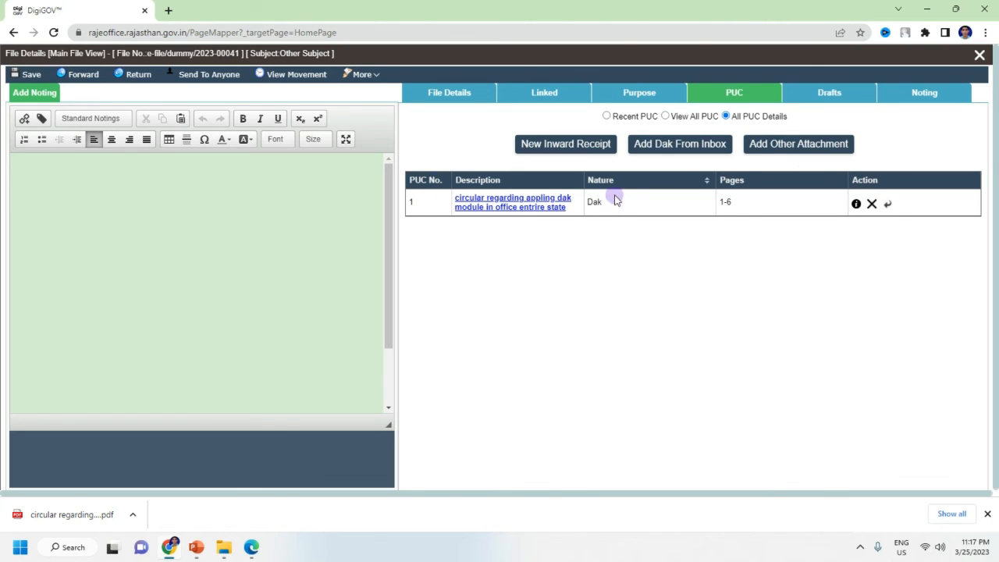
pyautogui.click(515, 200)
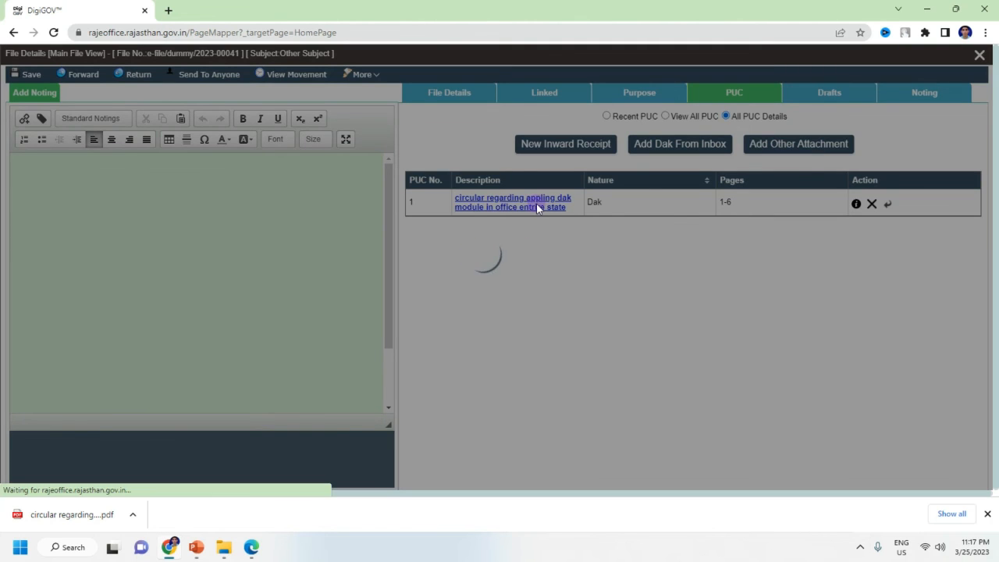
pyautogui.scroll(-10, 546, 313)
pyautogui.scroll(10, 571, 367)
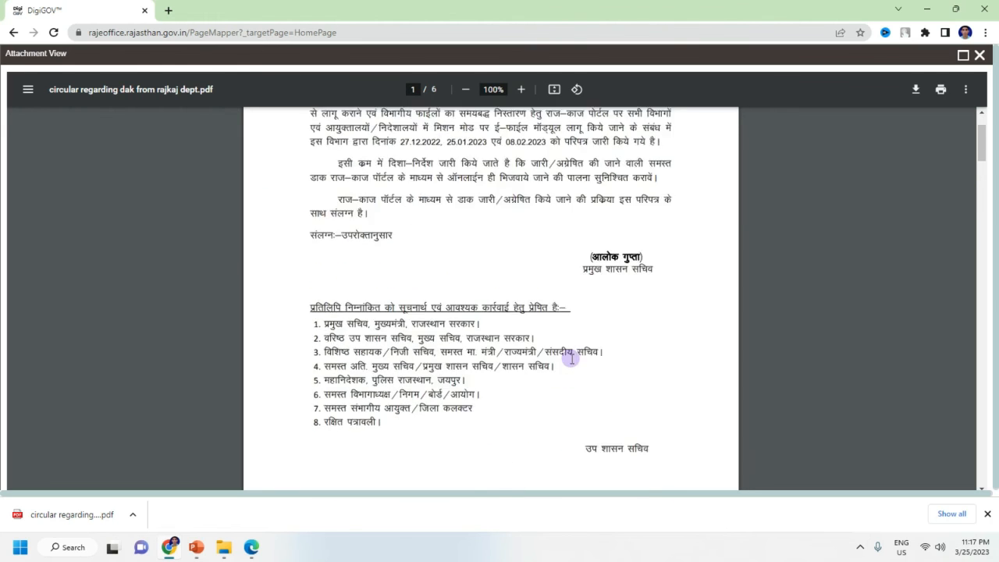
pyautogui.click(979, 55)
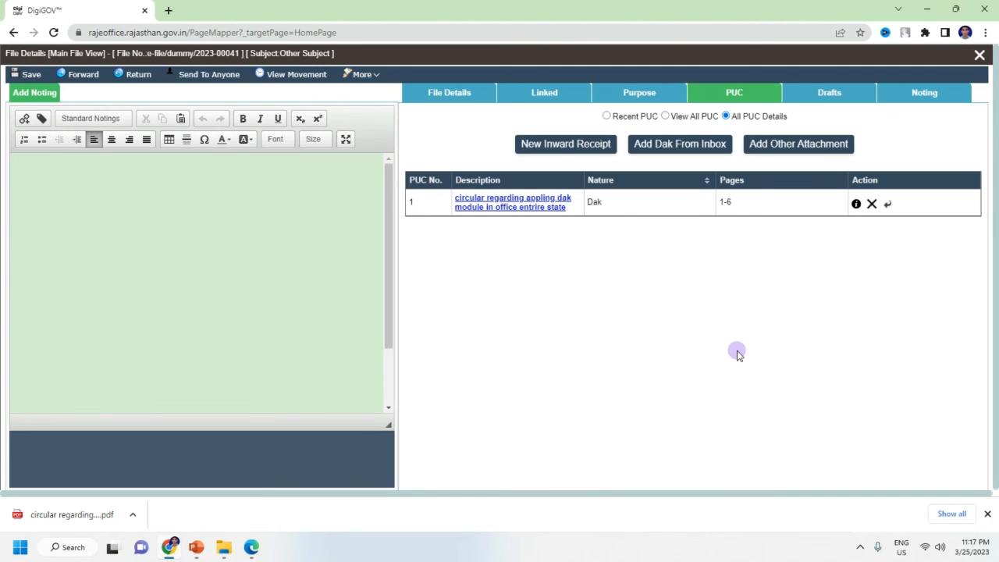